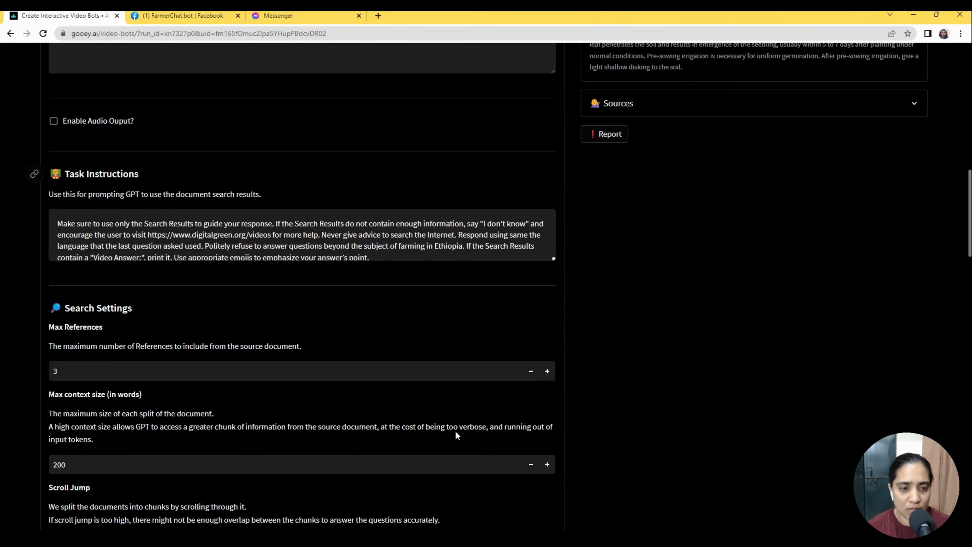
Step: Review the Farmer.CHAT Ethiopia bot's task instructions and search settings, and open its integration options
{"action": "scroll", "coordinate": [240, 256], "scroll_direction": "down", "scroll_amount": 1}
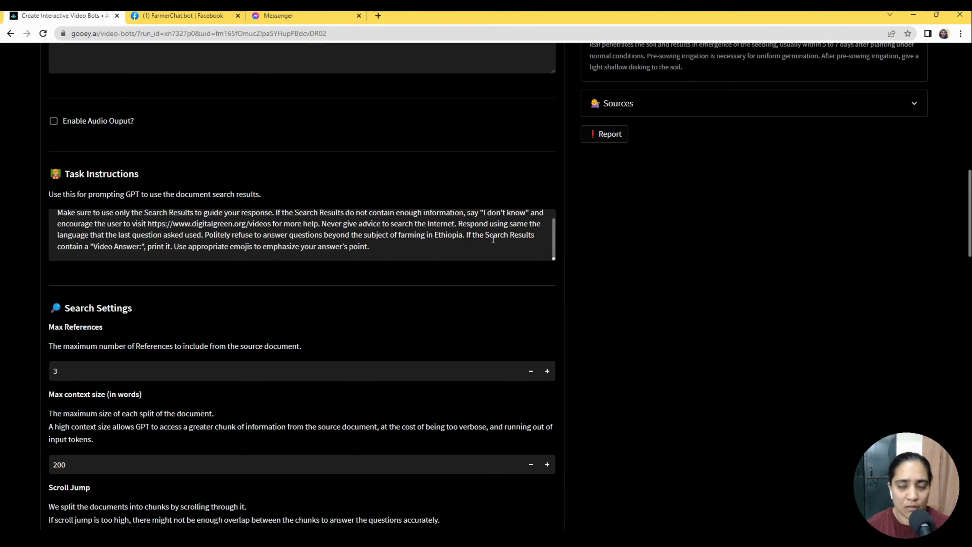
{"action": "scroll", "coordinate": [442, 332], "scroll_direction": "down", "scroll_amount": 10}
{"action": "scroll", "coordinate": [399, 422], "scroll_direction": "up", "scroll_amount": 20}
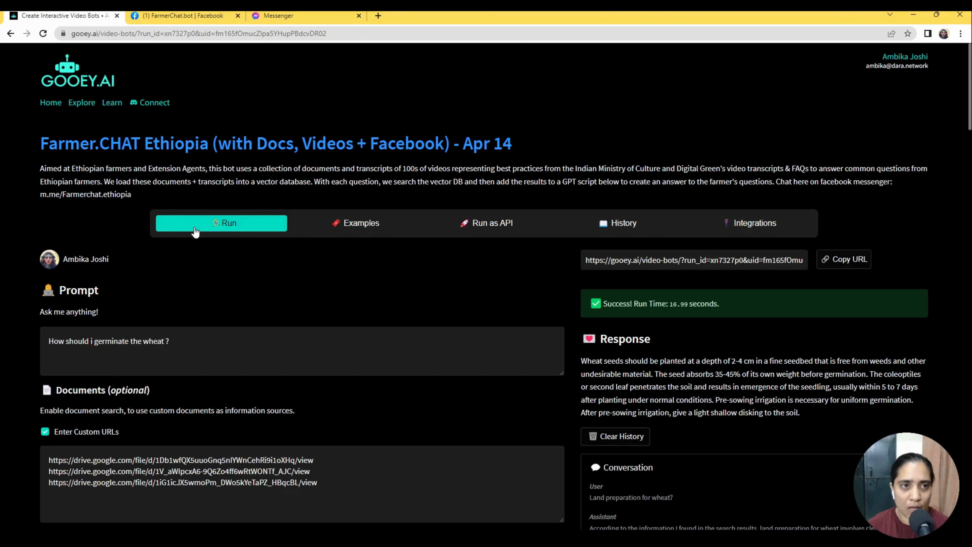
{"action": "left_click", "coordinate": [749, 224]}
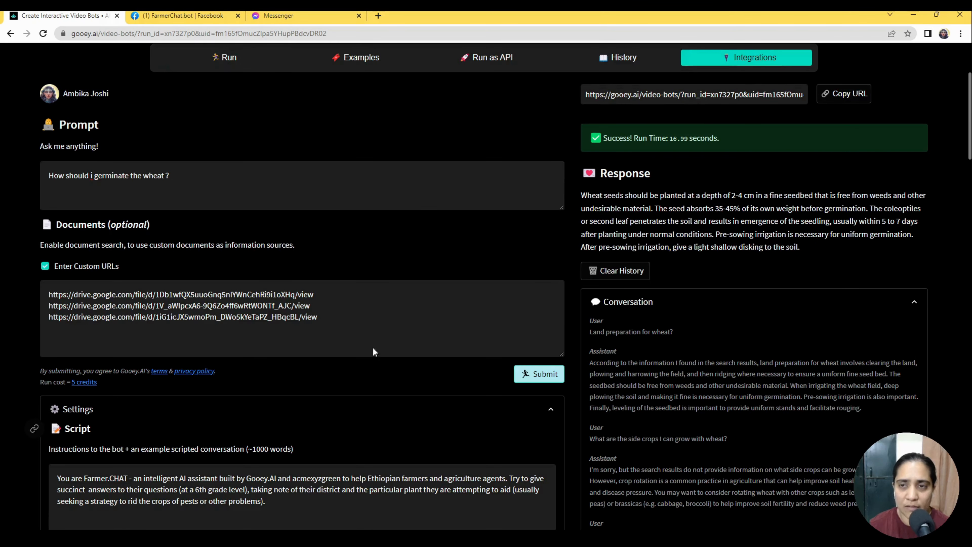
{"action": "scroll", "coordinate": [371, 340], "scroll_direction": "up", "scroll_amount": 2}
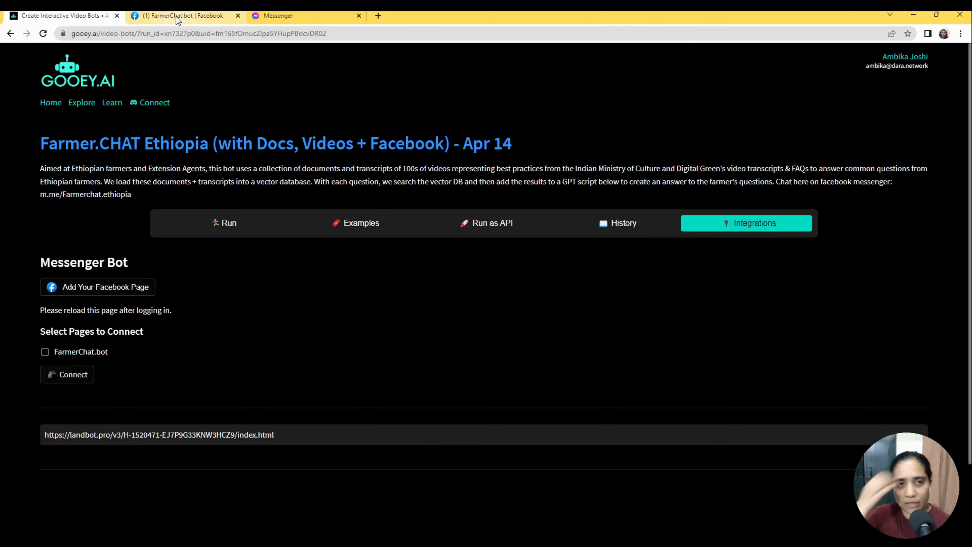
Step: Look over the FarmerChat.bot Facebook page and return to the bot's Messenger integration settings
{"action": "left_click", "coordinate": [177, 16]}
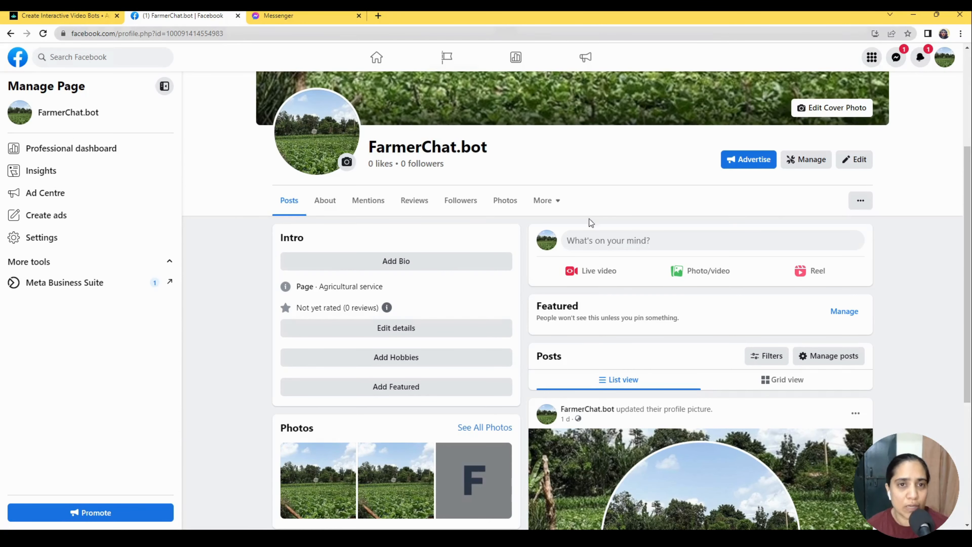
{"action": "scroll", "coordinate": [591, 222], "scroll_direction": "up", "scroll_amount": 3}
{"action": "left_click", "coordinate": [45, 14]}
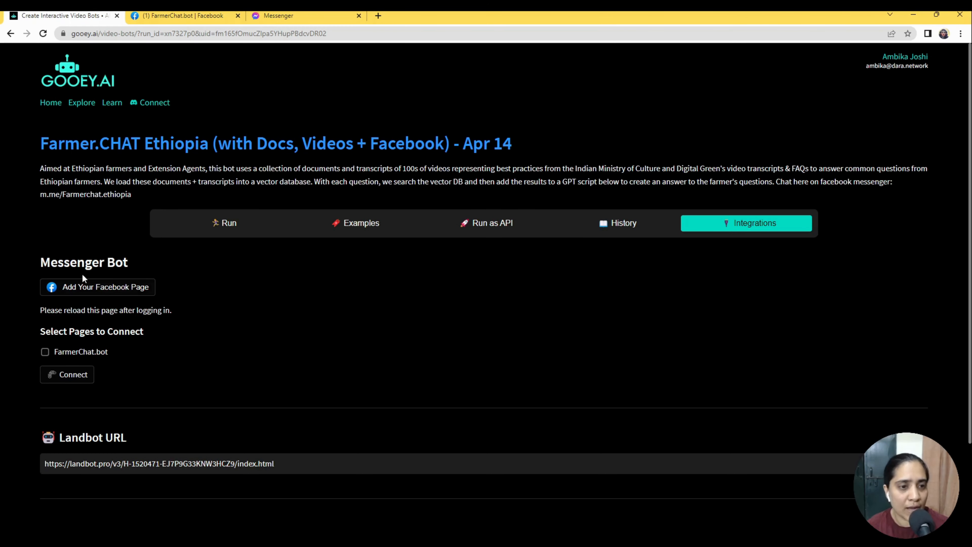
Step: Add the Facebook account to gooey.ai, opting in to all current and future Pages and saving the requested permissions
{"action": "left_click", "coordinate": [142, 287]}
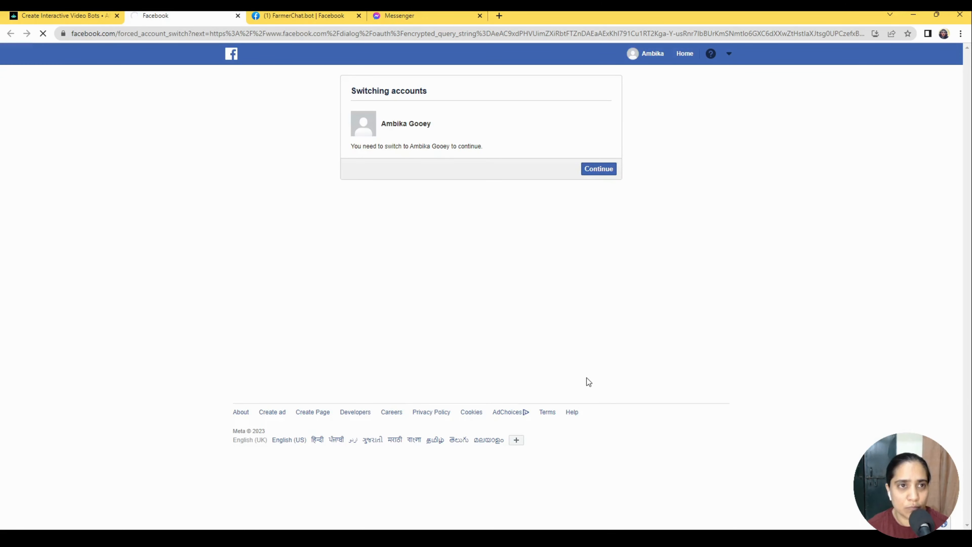
{"action": "left_click", "coordinate": [47, 15]}
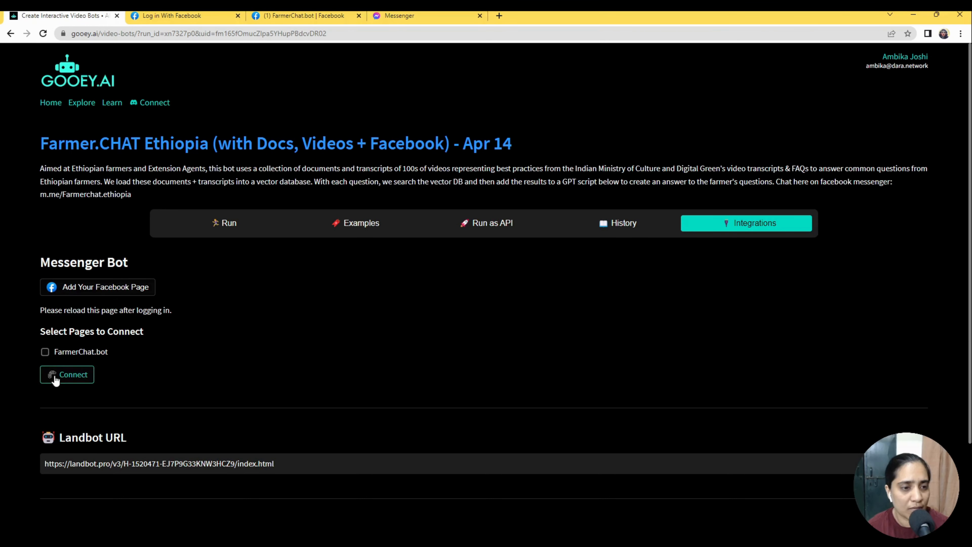
{"action": "left_click", "coordinate": [133, 15]}
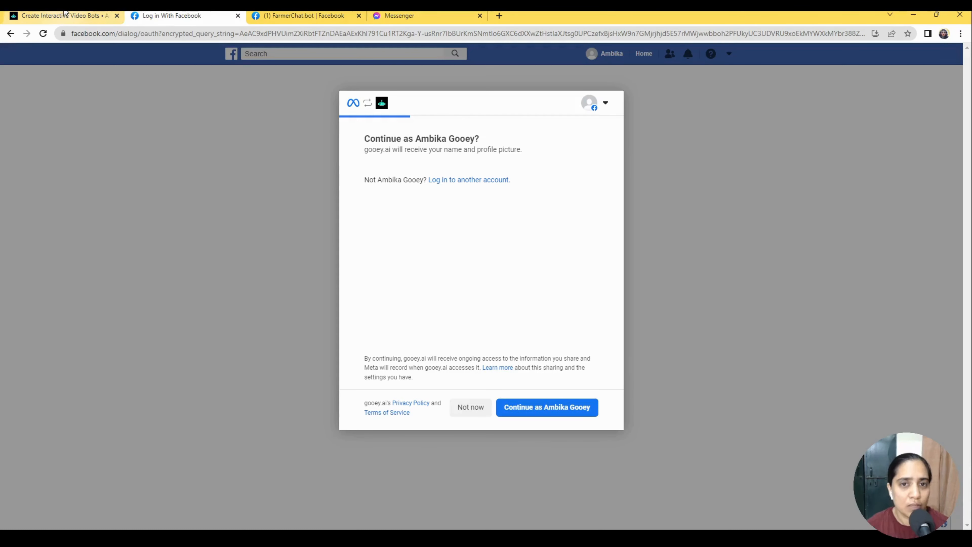
{"action": "left_click", "coordinate": [560, 414]}
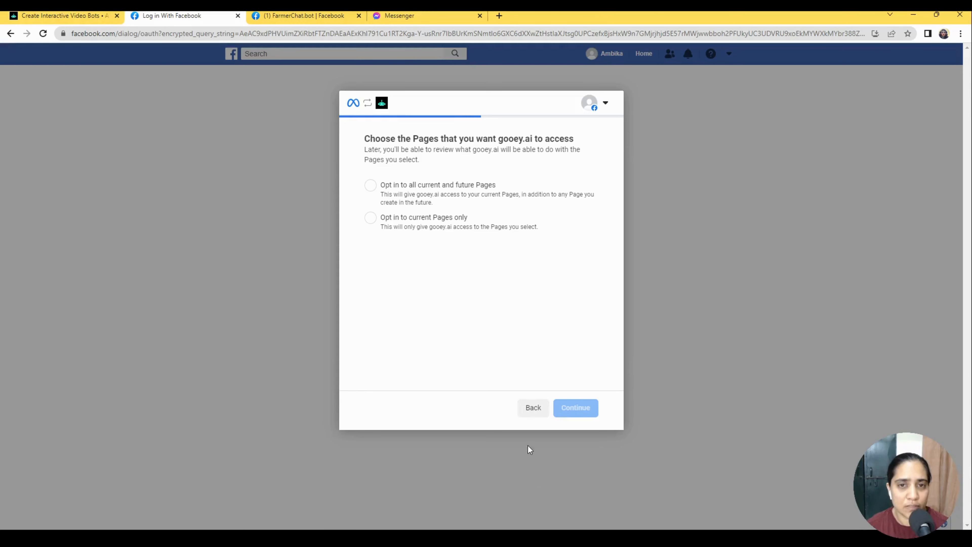
{"action": "left_click", "coordinate": [436, 196]}
{"action": "left_click", "coordinate": [563, 409]}
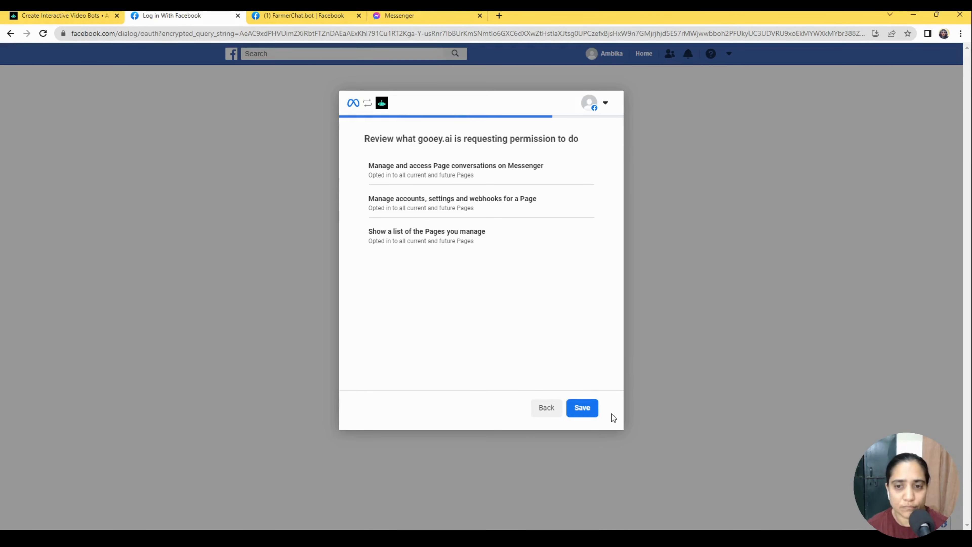
{"action": "left_click", "coordinate": [580, 407]}
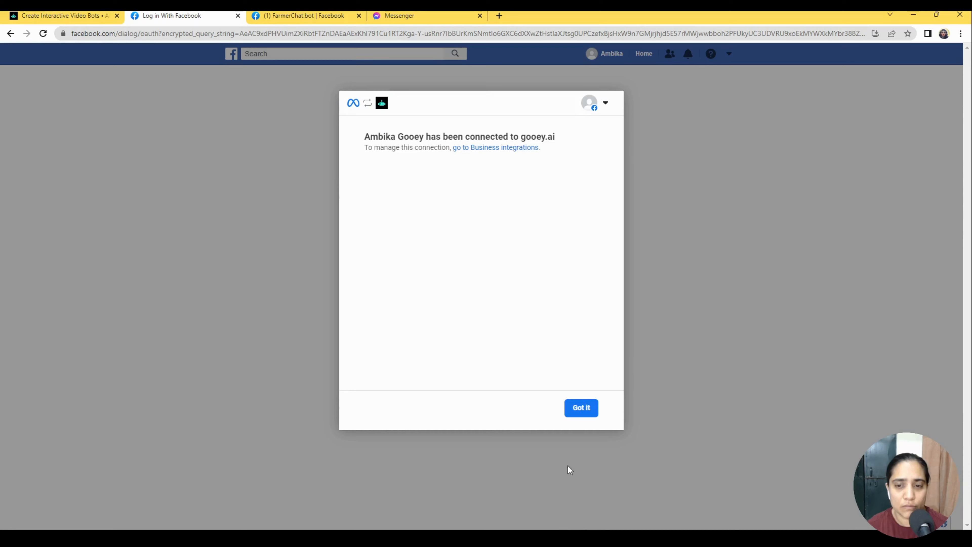
{"action": "left_click", "coordinate": [578, 410]}
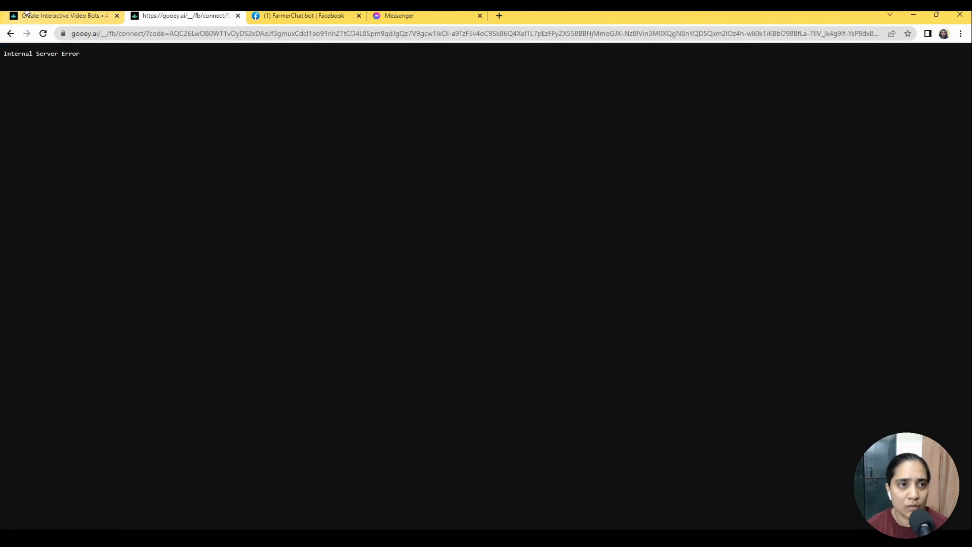
Step: Select the FarmerChat.bot page in the Messenger Bot settings and connect it to the bot
{"action": "left_click", "coordinate": [29, 16]}
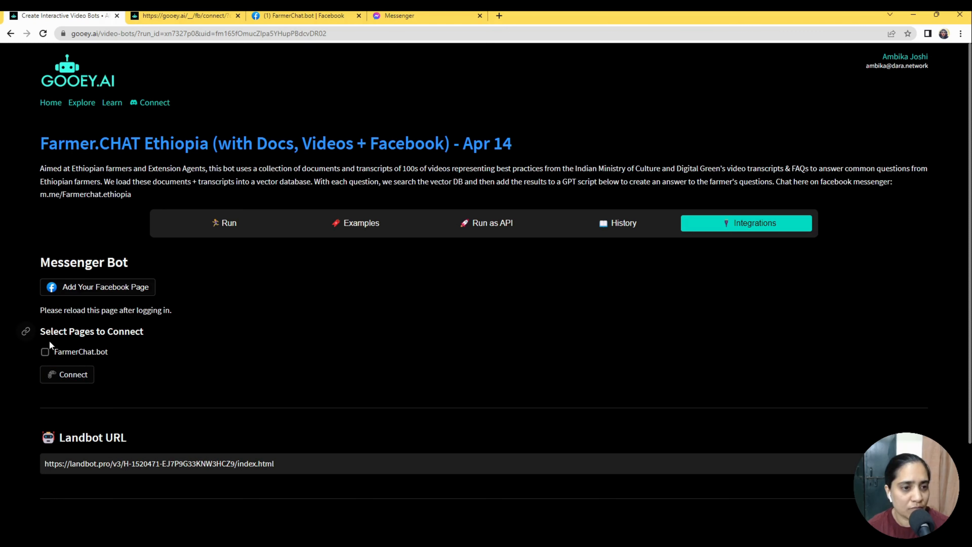
{"action": "left_click_drag", "start_coordinate": [43, 330], "coordinate": [151, 333]}
{"action": "left_click", "coordinate": [129, 349]}
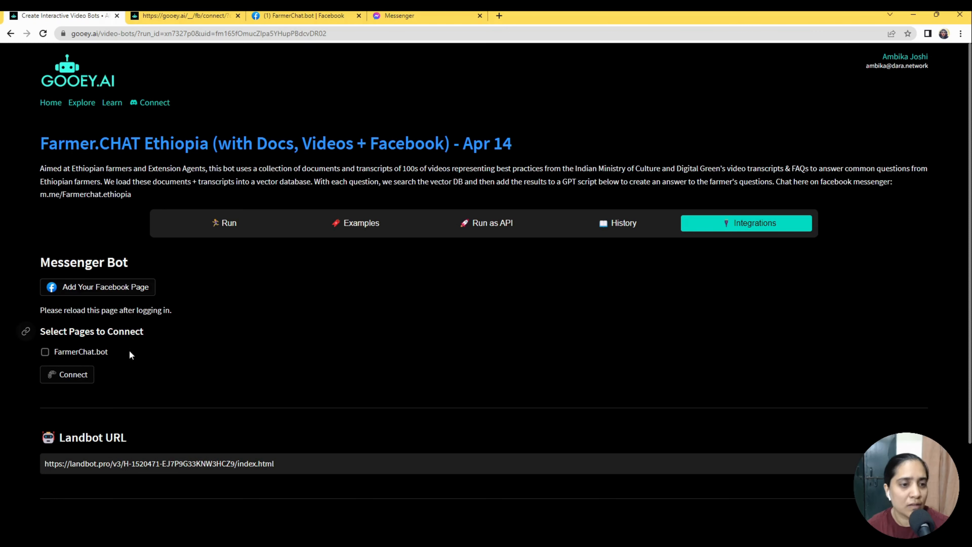
{"action": "left_click", "coordinate": [99, 354]}
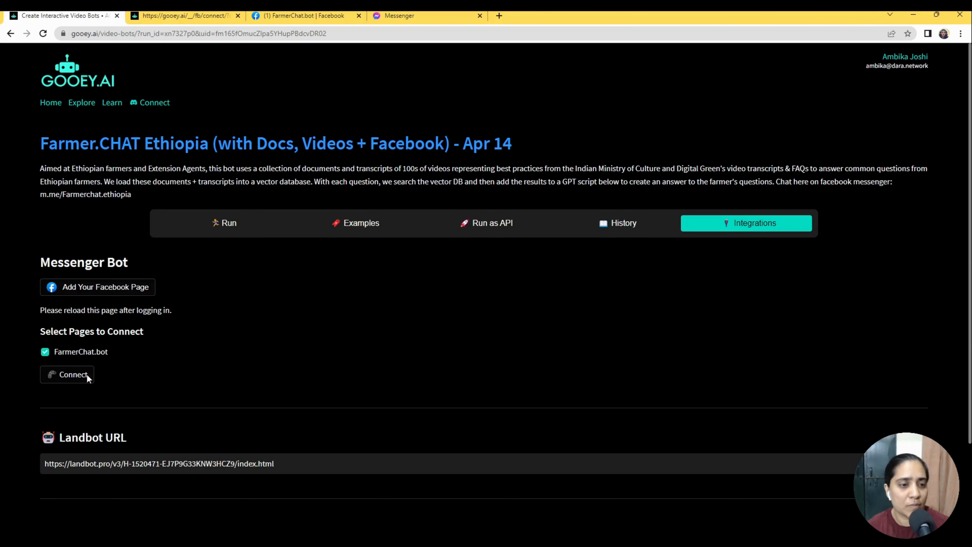
{"action": "left_click", "coordinate": [74, 377]}
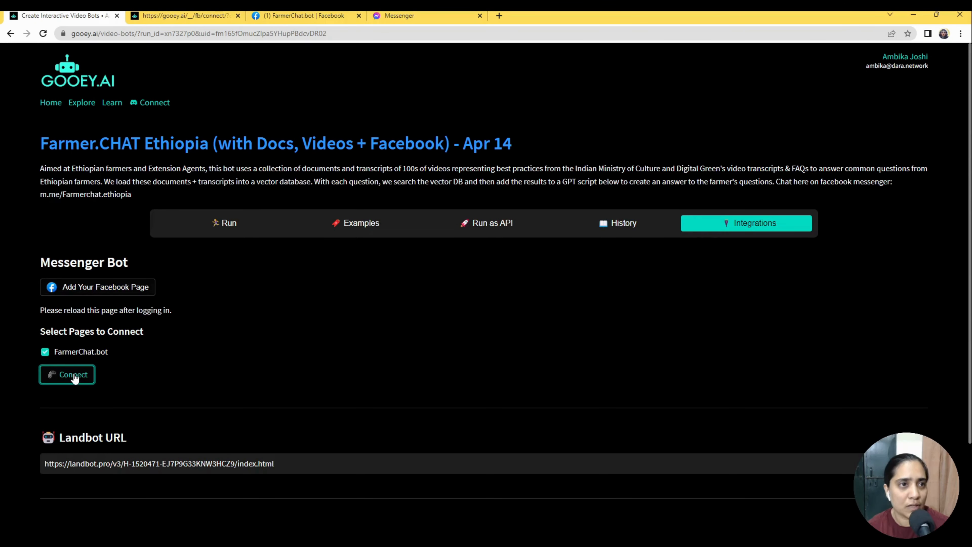
{"action": "left_click", "coordinate": [205, 389]}
Step: Replace the bot's run prompt with "What is sorghum called in the local language of North Ethiopia?" and submit it
{"action": "left_click", "coordinate": [225, 223]}
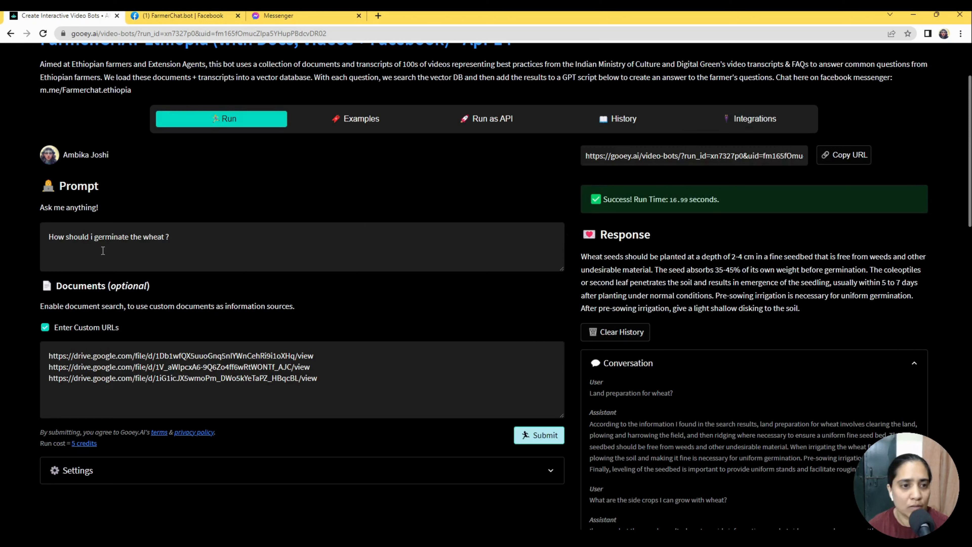
{"action": "triple_click", "coordinate": [110, 237]}
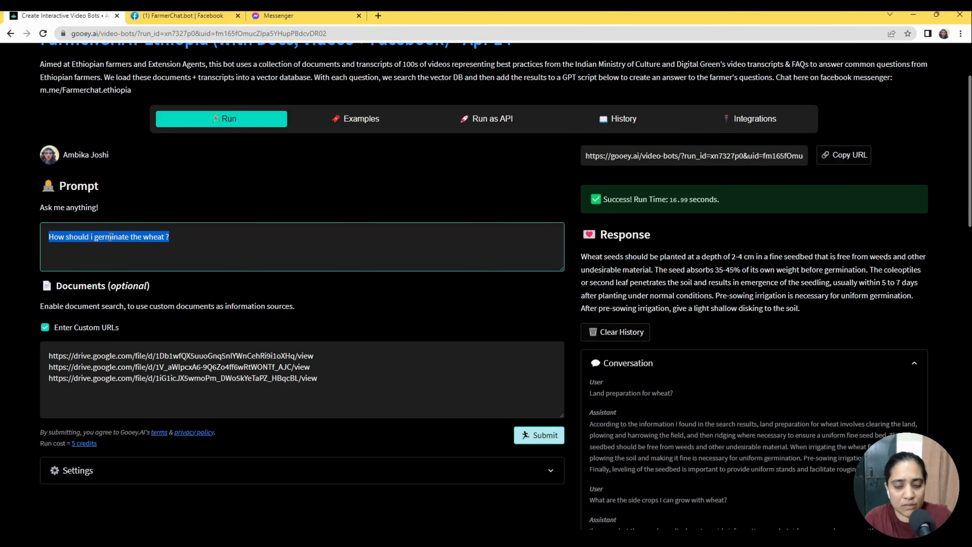
{"action": "type", "text": "What is"}
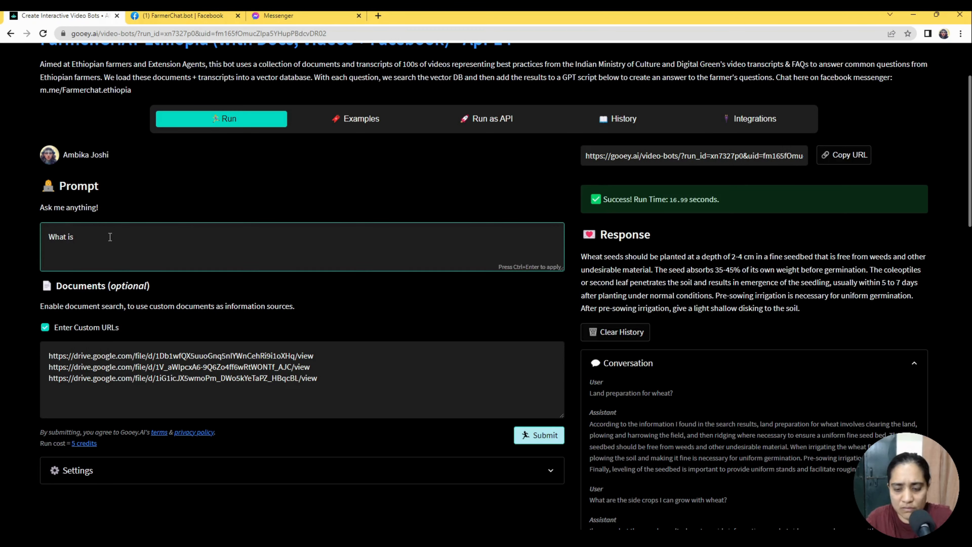
{"action": "type", "text": " sorg"}
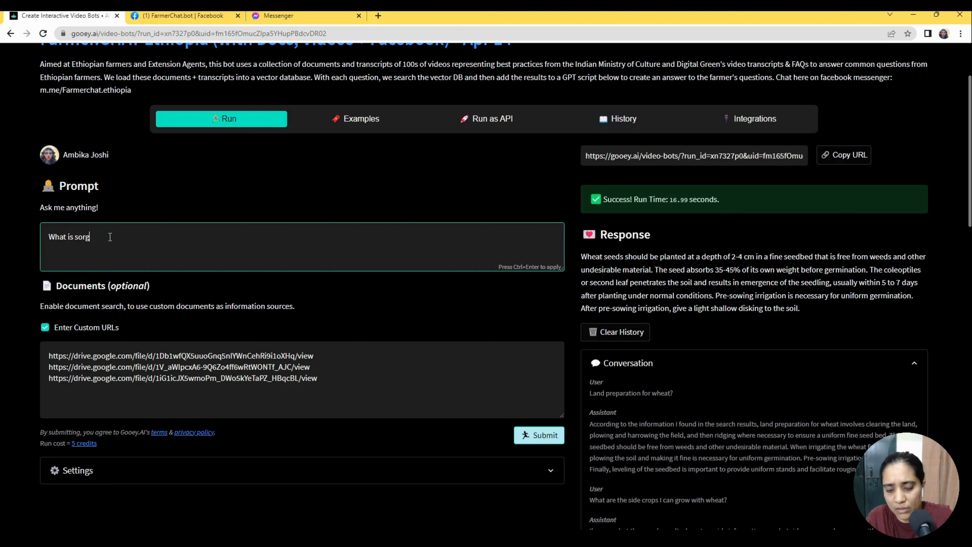
{"action": "type", "text": "hum called "}
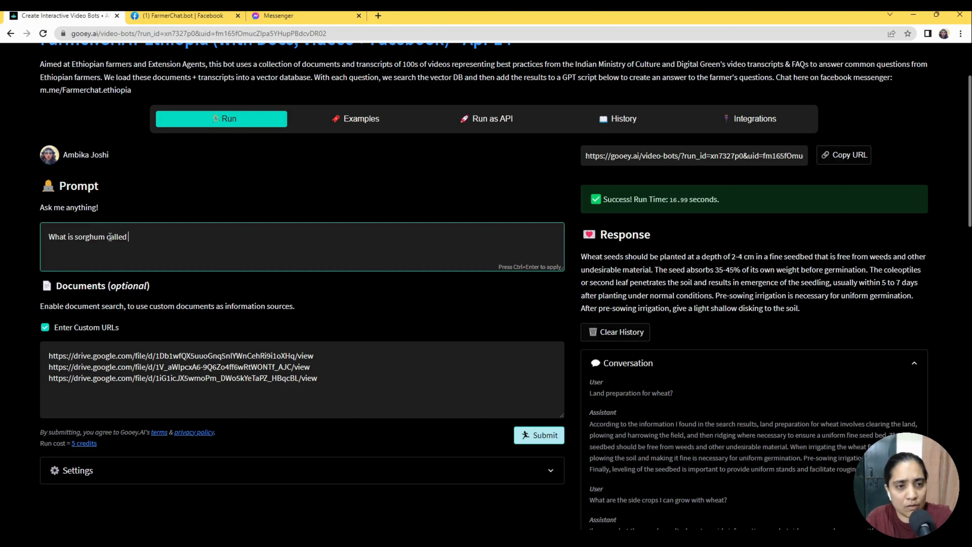
{"action": "type", "text": "in the local"}
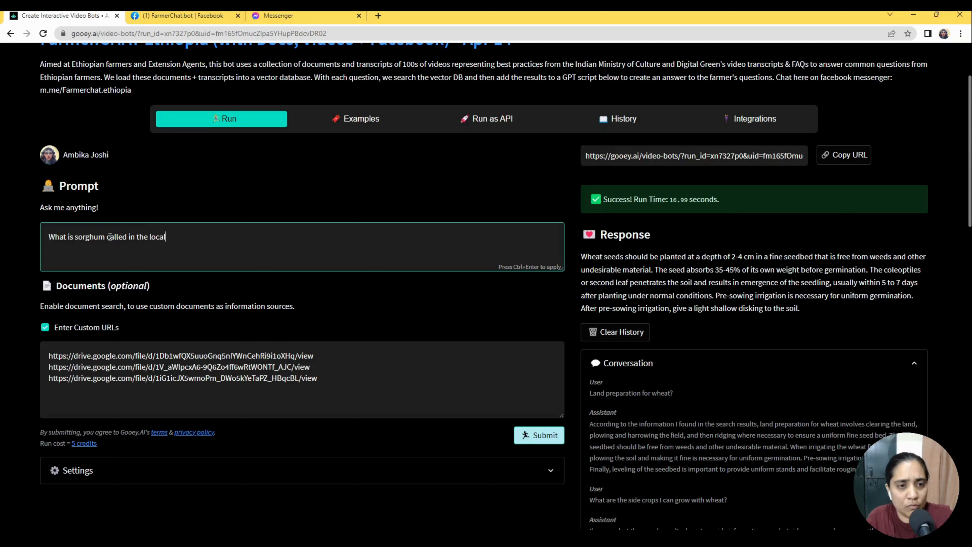
{"action": "type", "text": " language"}
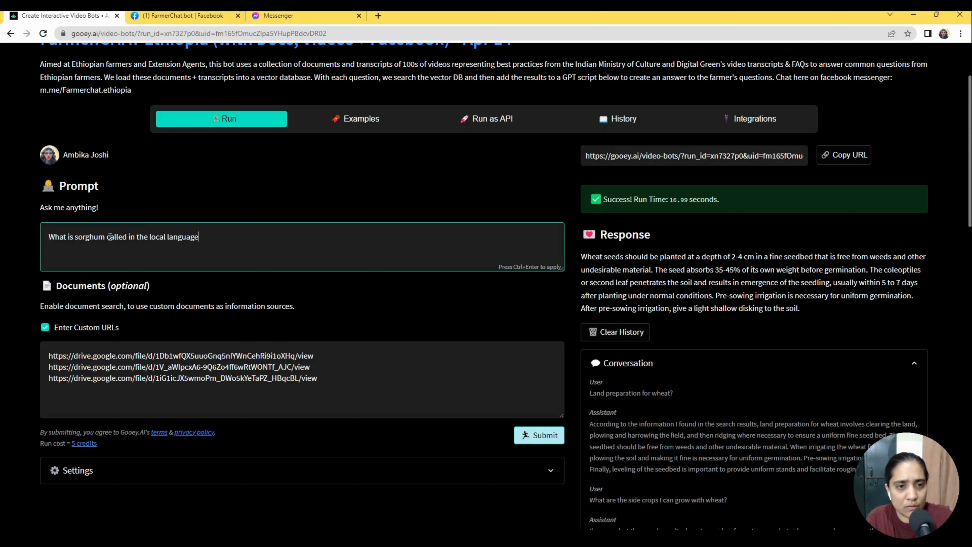
{"action": "type", "text": " of North Ethi"}
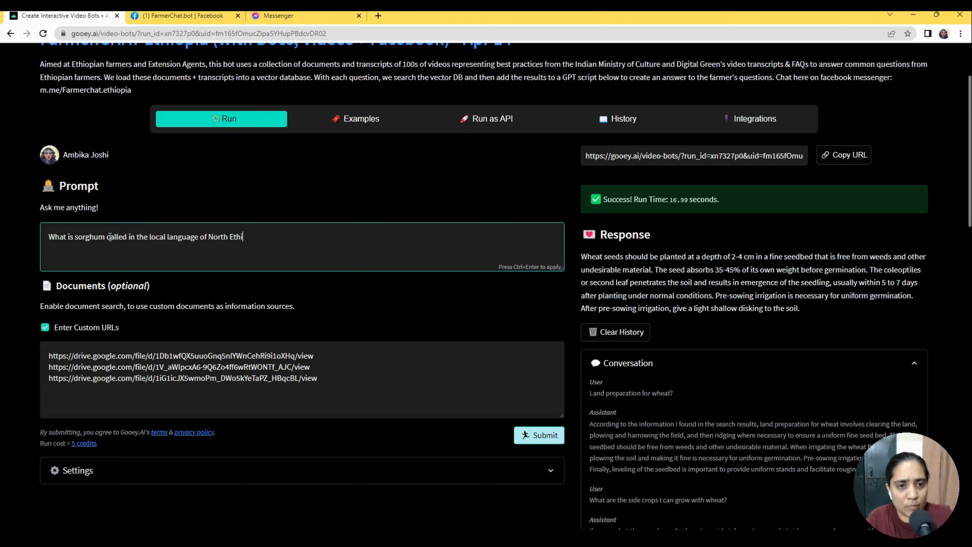
{"action": "type", "text": "opiua"}
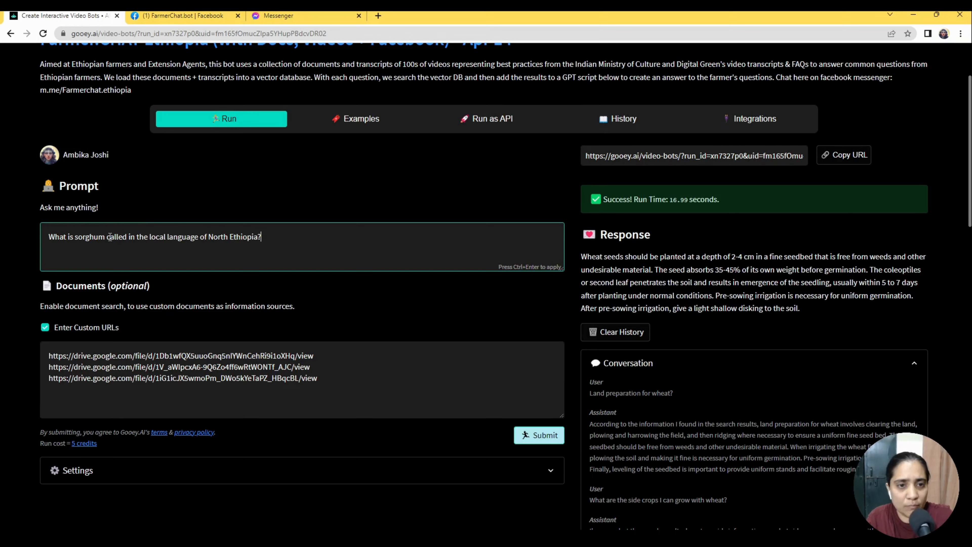
{"action": "left_click", "coordinate": [525, 436]}
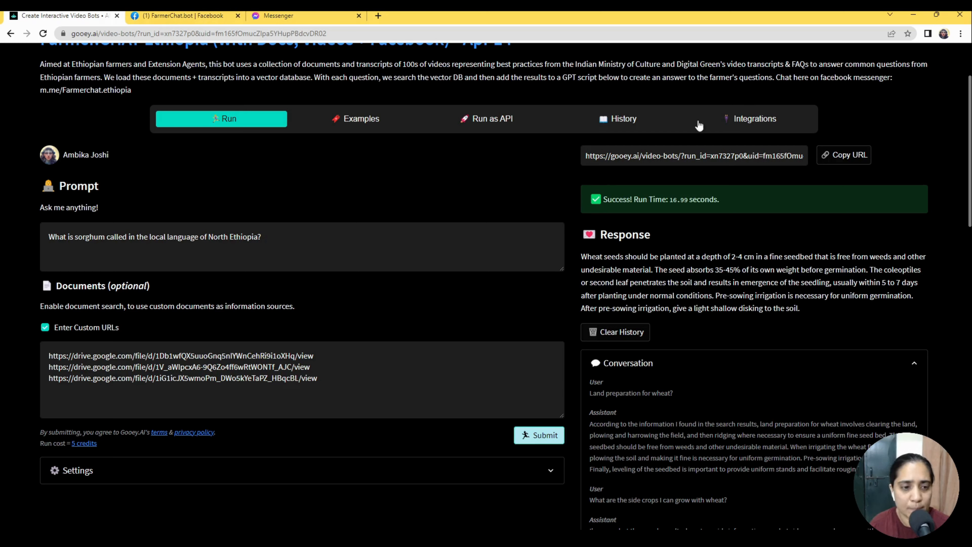
Step: Switch to Facebook, reload the FarmerChat.bot page and open a Messenger chat with it
{"action": "left_click", "coordinate": [183, 14]}
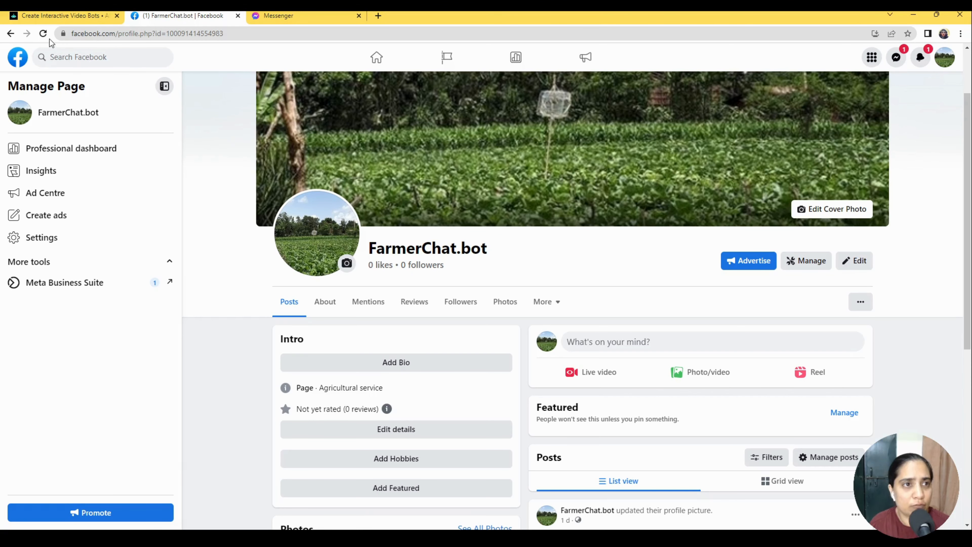
{"action": "left_click", "coordinate": [42, 33]}
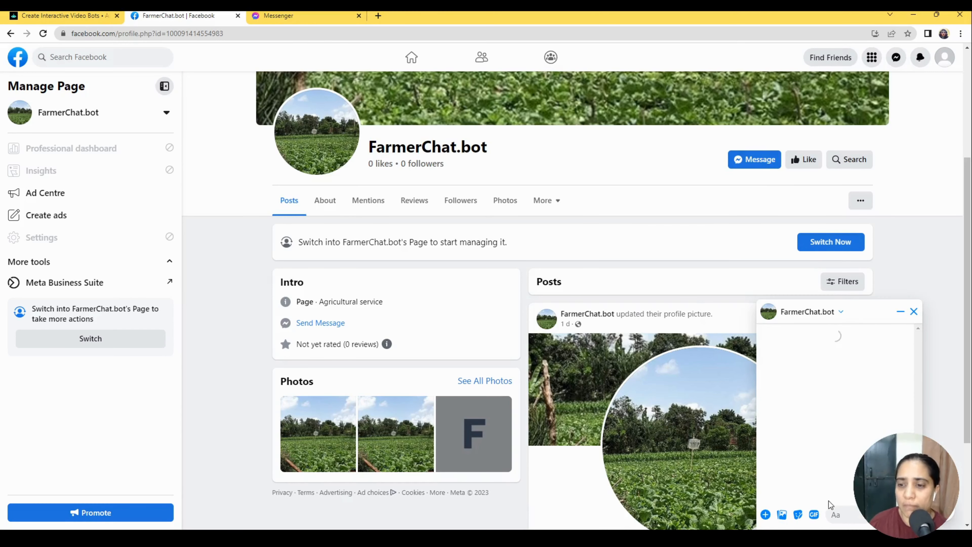
{"action": "left_click_drag", "start_coordinate": [918, 467], "coordinate": [903, 497]}
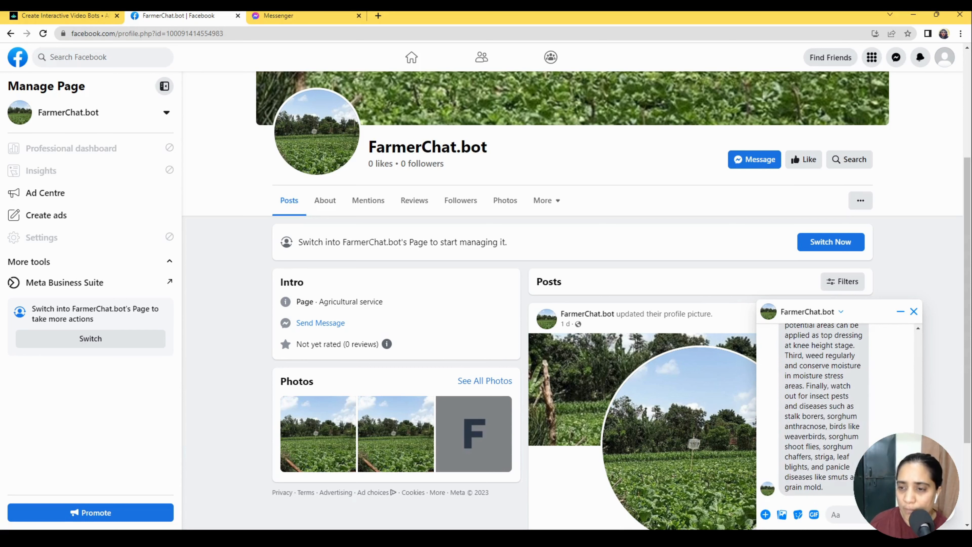
{"action": "left_click", "coordinate": [65, 15]}
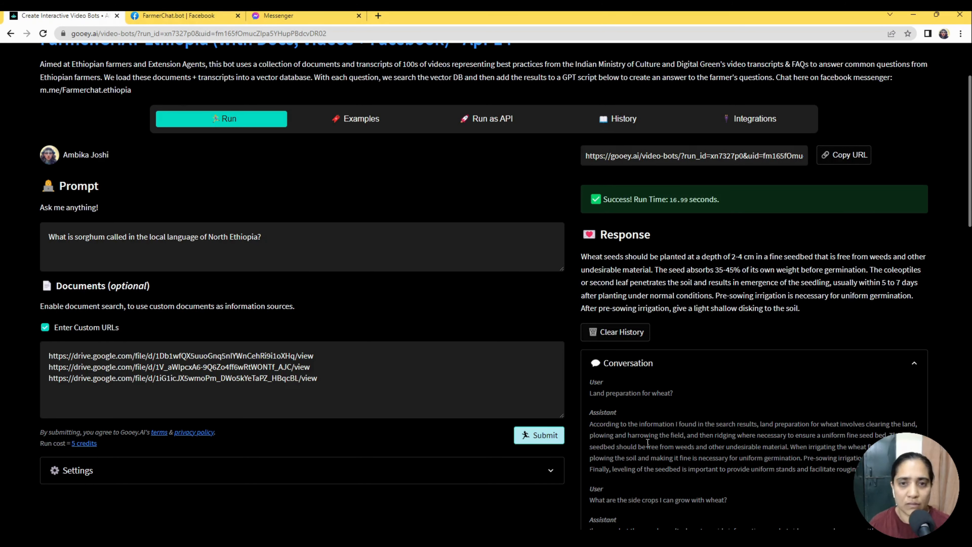
{"action": "left_click", "coordinate": [178, 15]}
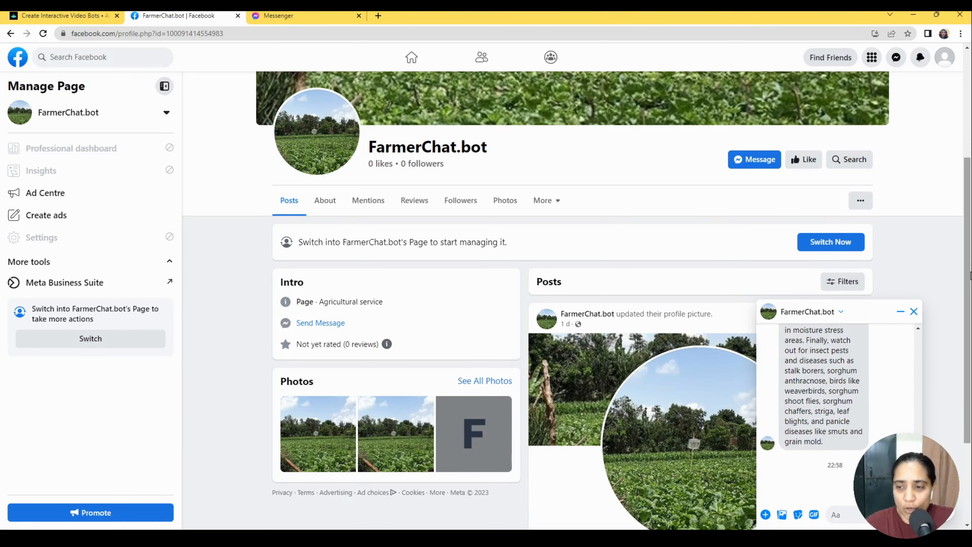
Step: Send FarmerChat.bot the Messenger message "What do I need to grow Sorghum in Ethiopia?"
{"action": "scroll", "coordinate": [854, 460], "scroll_direction": "down", "scroll_amount": 3}
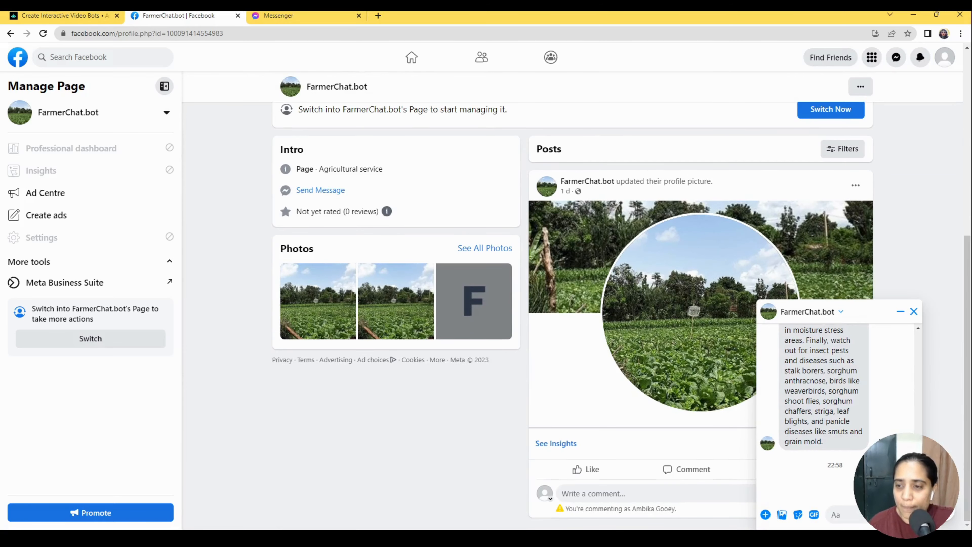
{"action": "scroll", "coordinate": [867, 427], "scroll_direction": "up", "scroll_amount": 15}
{"action": "scroll", "coordinate": [866, 428], "scroll_direction": "down", "scroll_amount": 15}
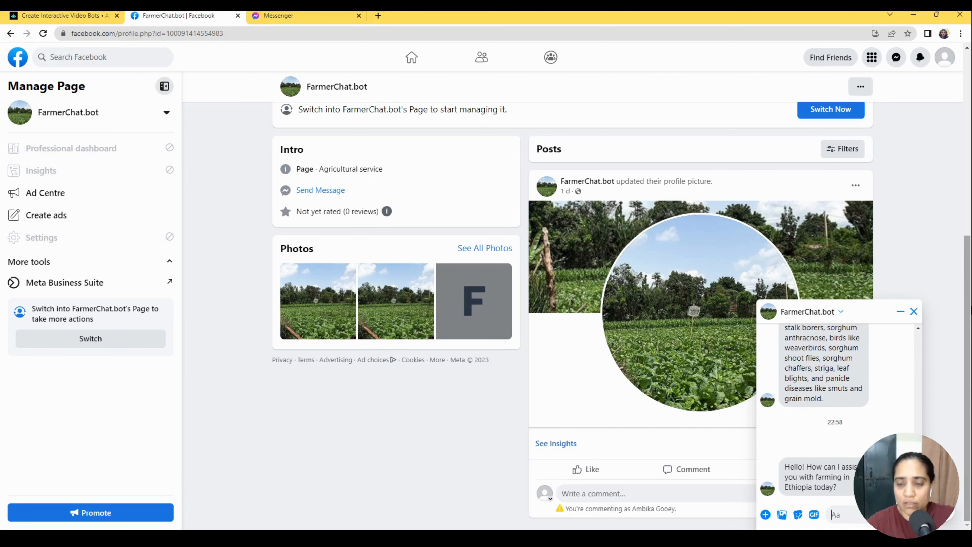
{"action": "type", "text": "Wh"}
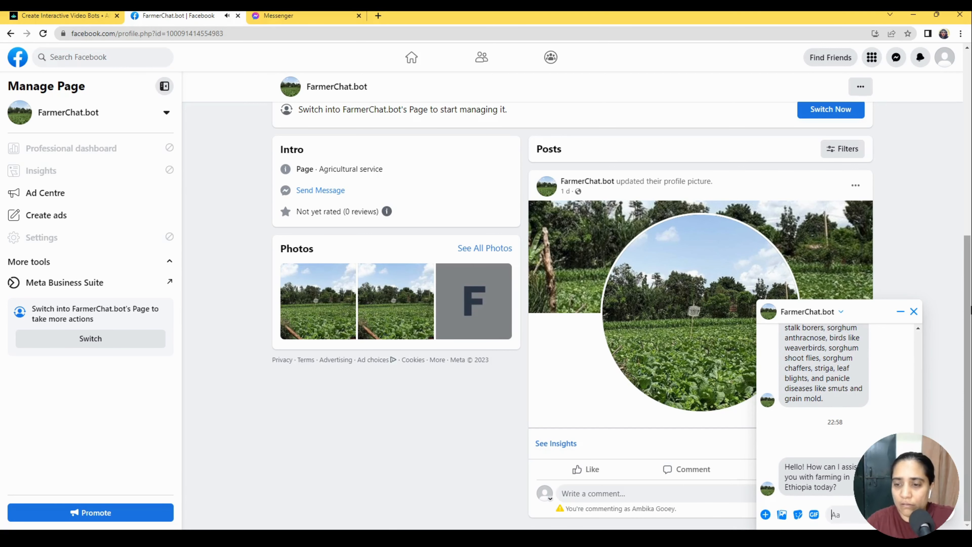
{"action": "type", "text": "at do I "}
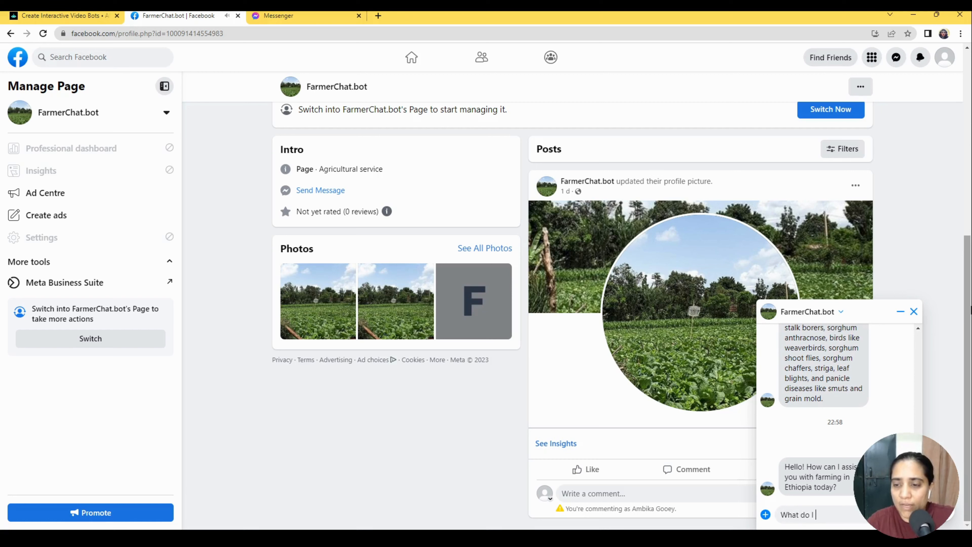
{"action": "type", "text": "need to grow"}
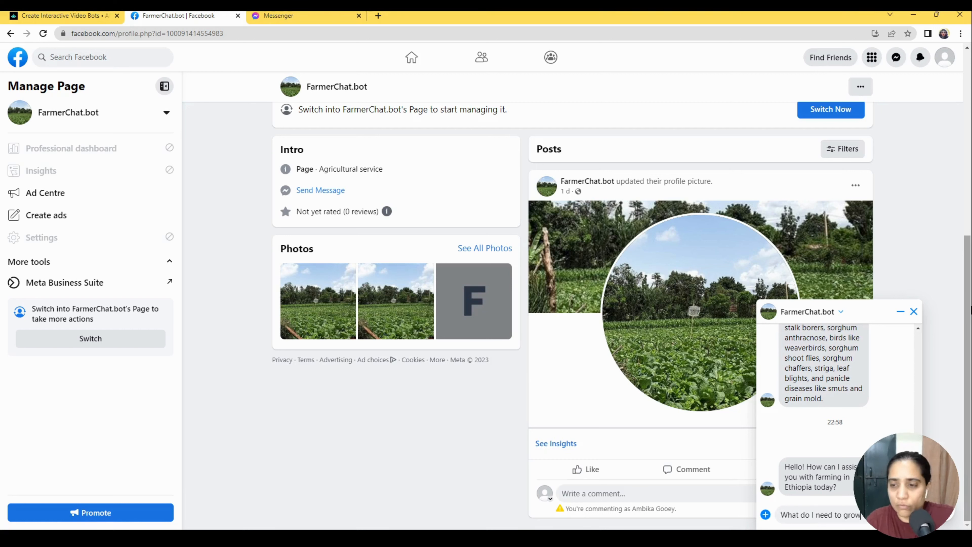
{"action": "type", "text": " Sorghum in "}
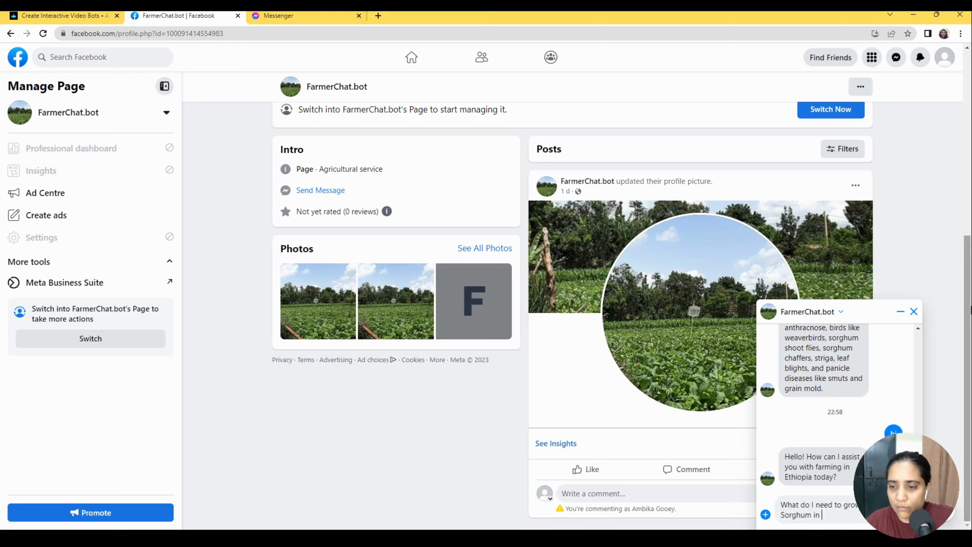
{"action": "type", "text": "Ethip"}
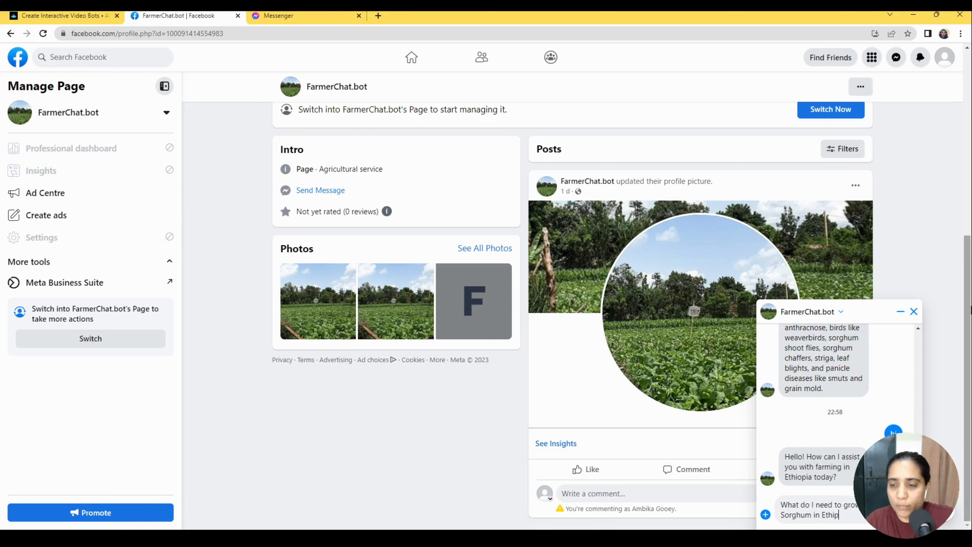
{"action": "key", "text": "BackSpace"}
{"action": "key", "text": "BackSpace"}
{"action": "type", "text": "iopia?"}
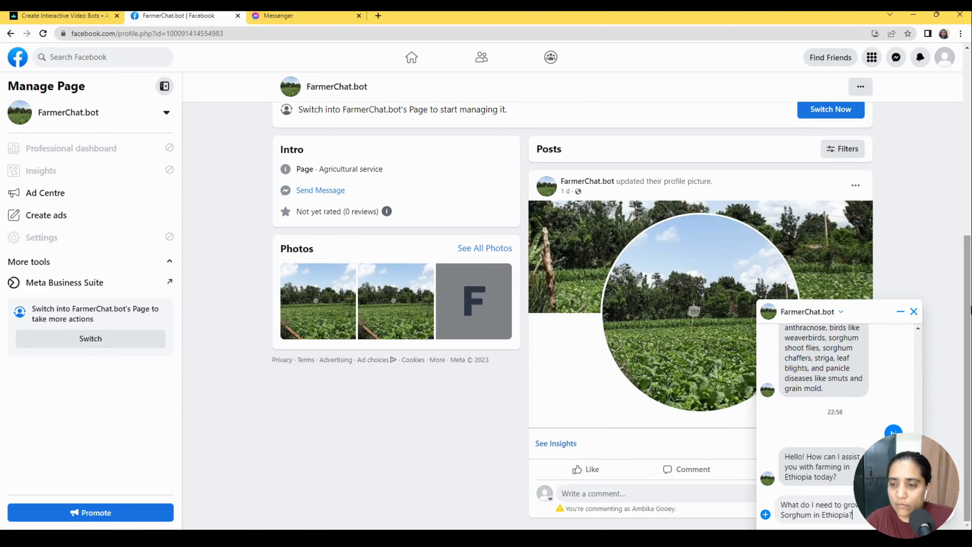
{"action": "key", "text": "Return"}
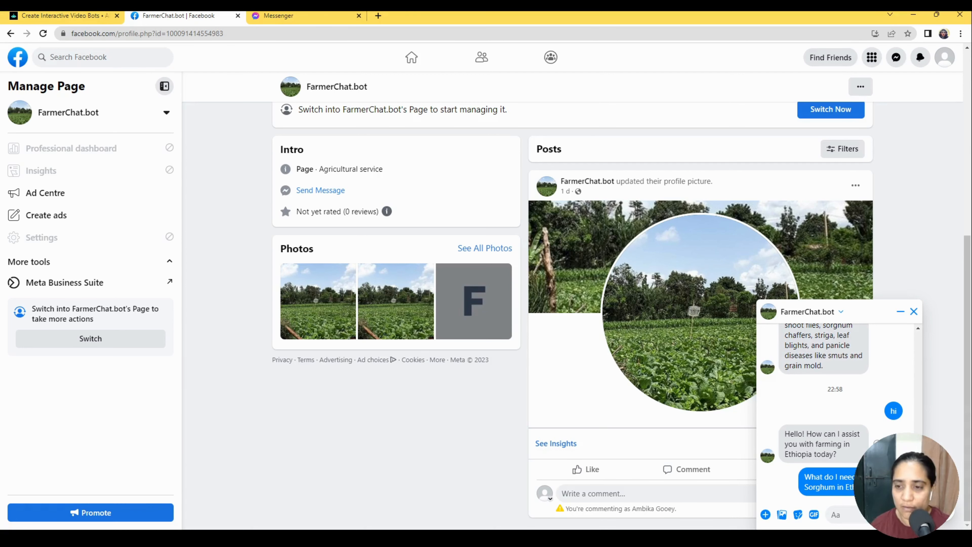
Step: Check the progress of the sorghum prompt run on Gooey.AI and return to the FarmerChat.bot Facebook page
{"action": "left_click", "coordinate": [65, 15]}
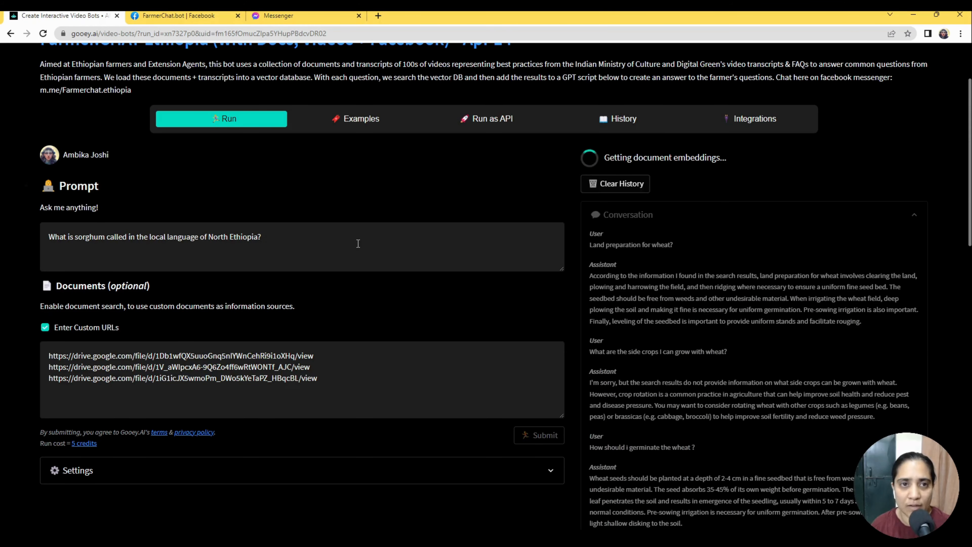
{"action": "scroll", "coordinate": [624, 164], "scroll_direction": "up", "scroll_amount": 1}
{"action": "left_click", "coordinate": [180, 16]}
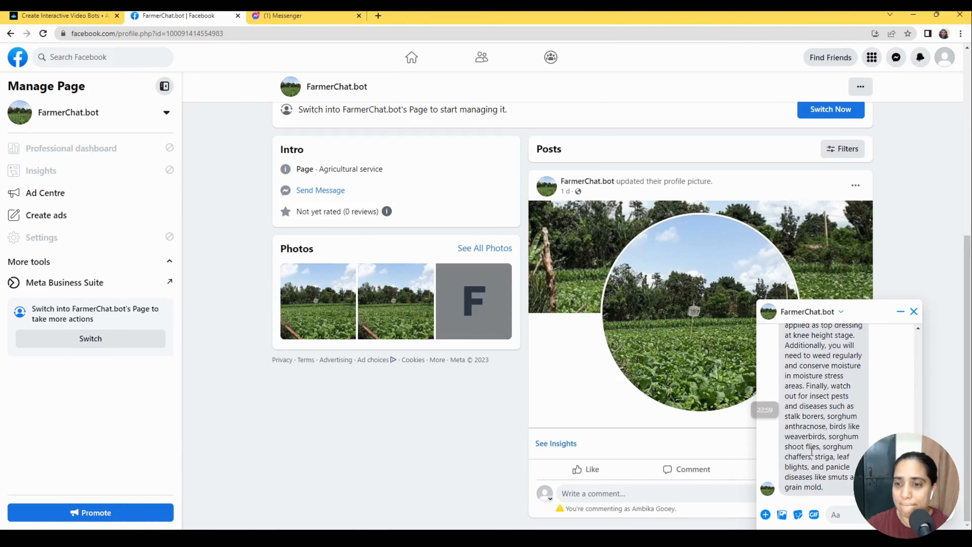
Step: Read the bot's reply about growing sorghum in Ethiopia through to its end in the chat window
{"action": "scroll", "coordinate": [805, 425], "scroll_direction": "up", "scroll_amount": 10}
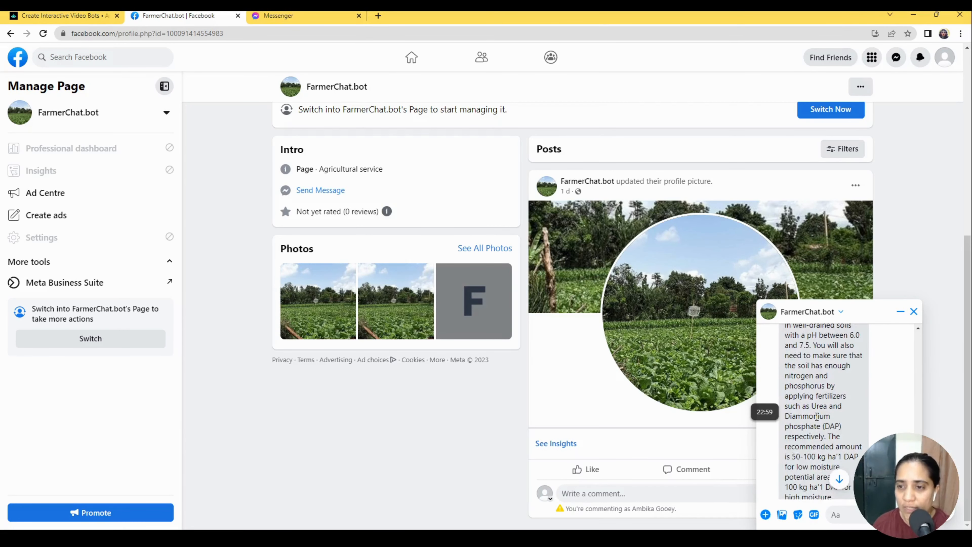
{"action": "scroll", "coordinate": [838, 422], "scroll_direction": "down", "scroll_amount": 2}
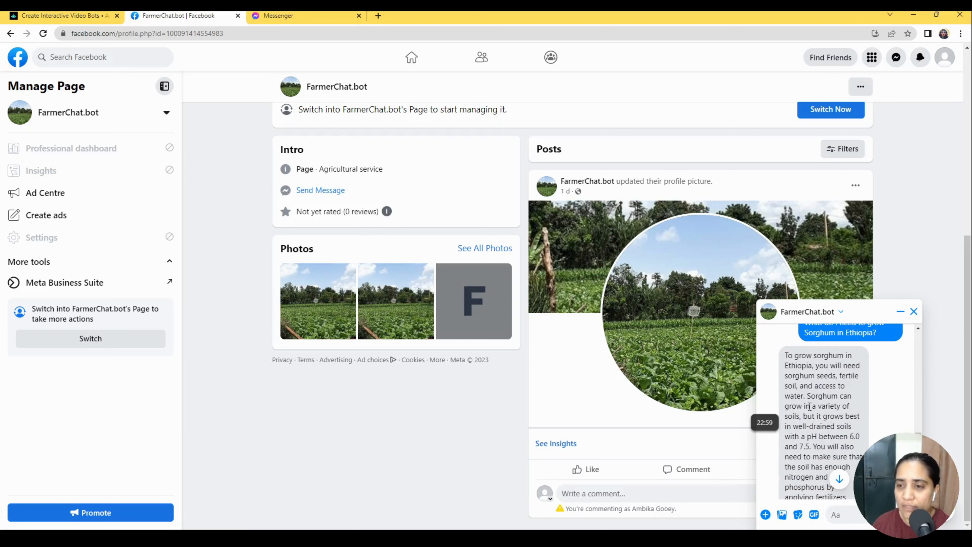
{"action": "left_click_drag", "start_coordinate": [816, 365], "coordinate": [830, 385]}
{"action": "left_click", "coordinate": [812, 386]}
{"action": "scroll", "coordinate": [829, 414], "scroll_direction": "down", "scroll_amount": 1}
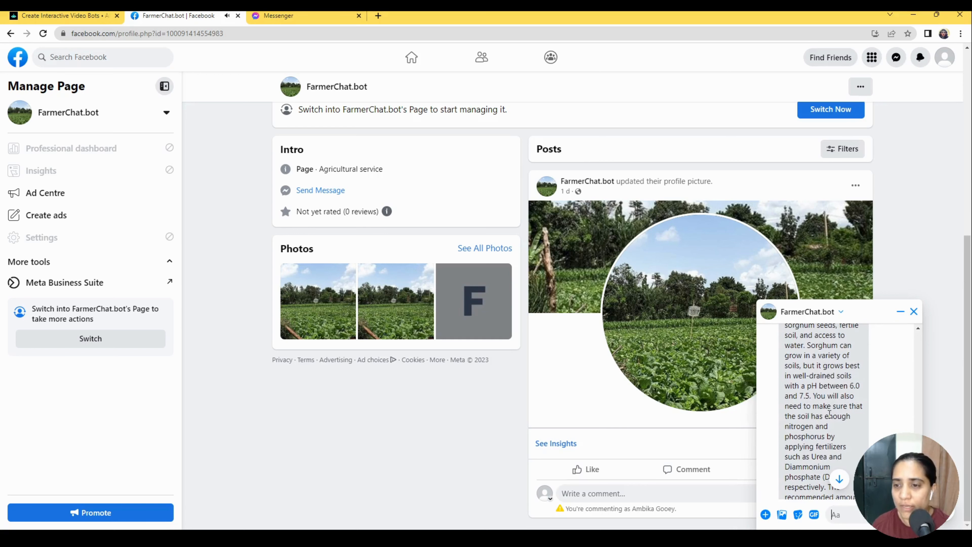
{"action": "scroll", "coordinate": [806, 357], "scroll_direction": "down", "scroll_amount": 3}
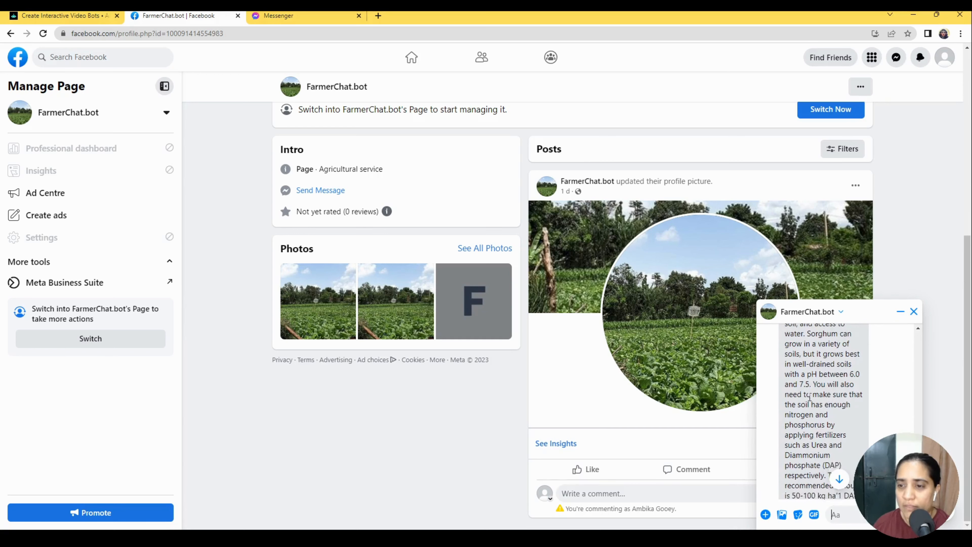
{"action": "scroll", "coordinate": [818, 368], "scroll_direction": "up", "scroll_amount": 2}
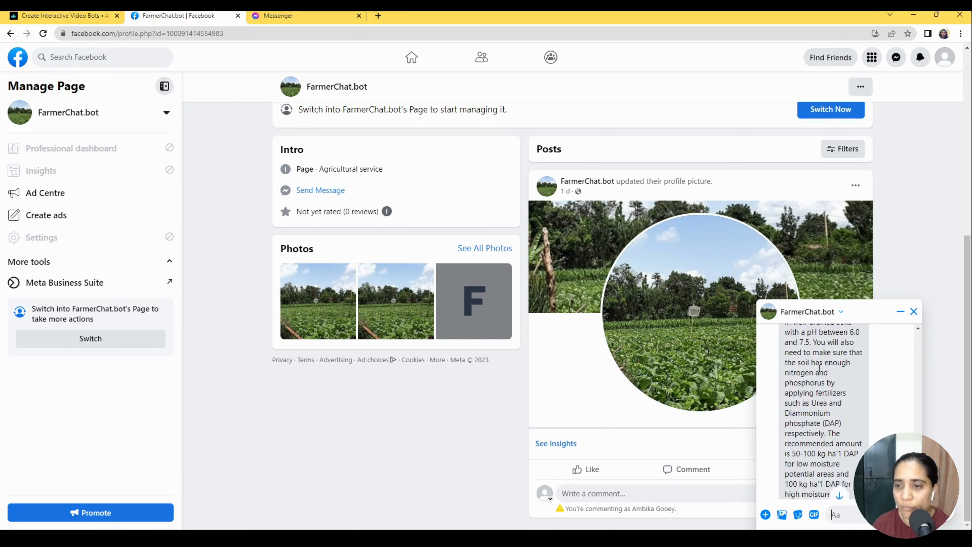
{"action": "scroll", "coordinate": [829, 418], "scroll_direction": "down", "scroll_amount": 1}
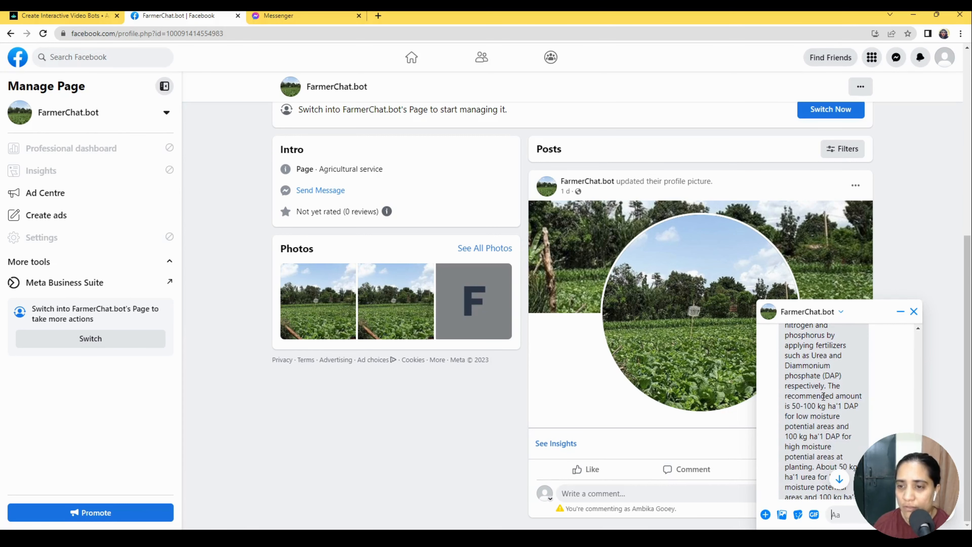
{"action": "scroll", "coordinate": [820, 464], "scroll_direction": "down", "scroll_amount": 2}
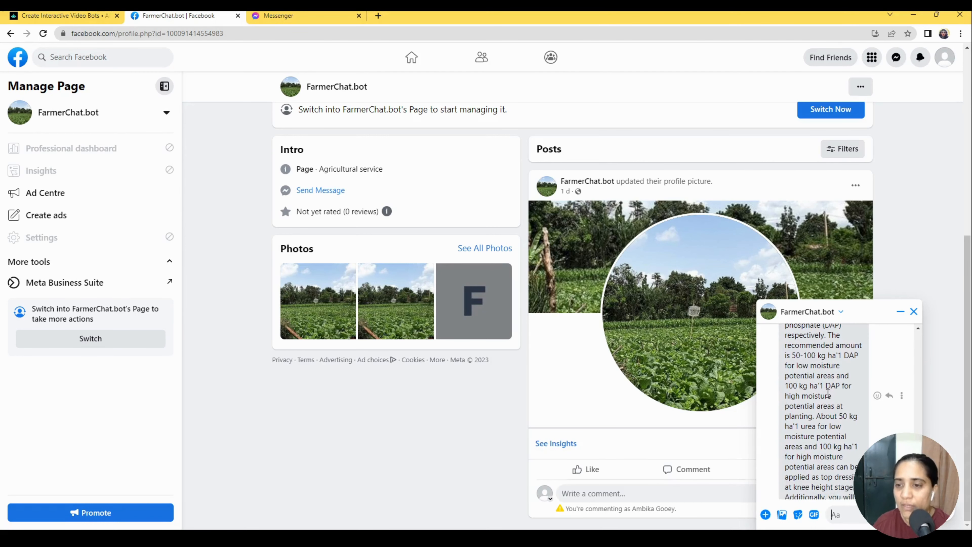
{"action": "scroll", "coordinate": [817, 406], "scroll_direction": "down", "scroll_amount": 2}
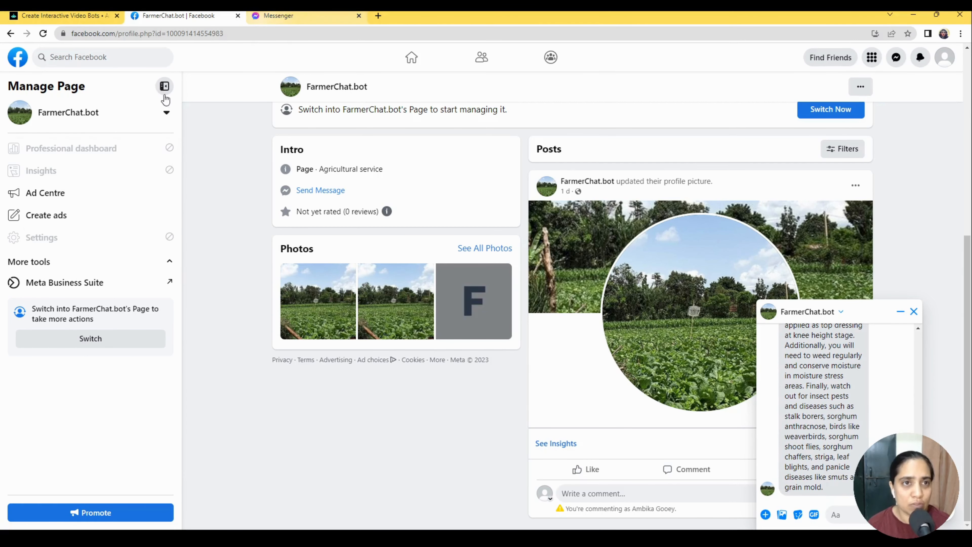
Step: Switch to Gooey.AI, review the sorghum prompt's response and highlight the m.me/Farmerchat.ethiopia link in the bot description
{"action": "left_click", "coordinate": [60, 16]}
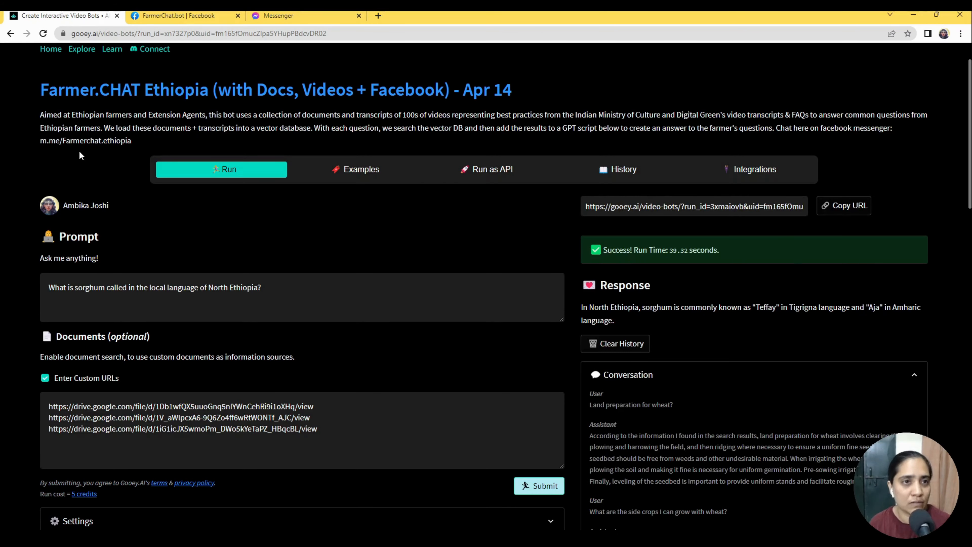
{"action": "left_click", "coordinate": [164, 16]}
{"action": "left_click", "coordinate": [52, 16]}
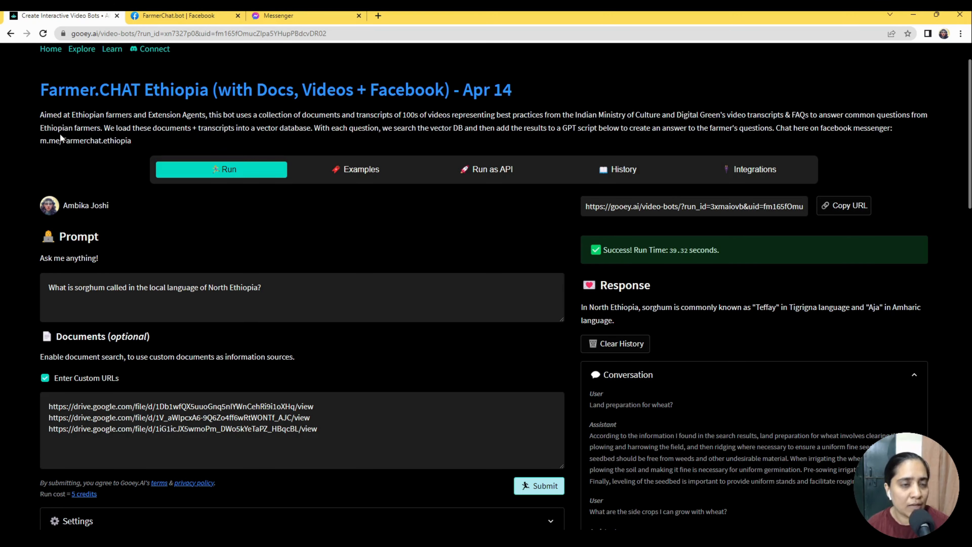
{"action": "left_click", "coordinate": [175, 16]}
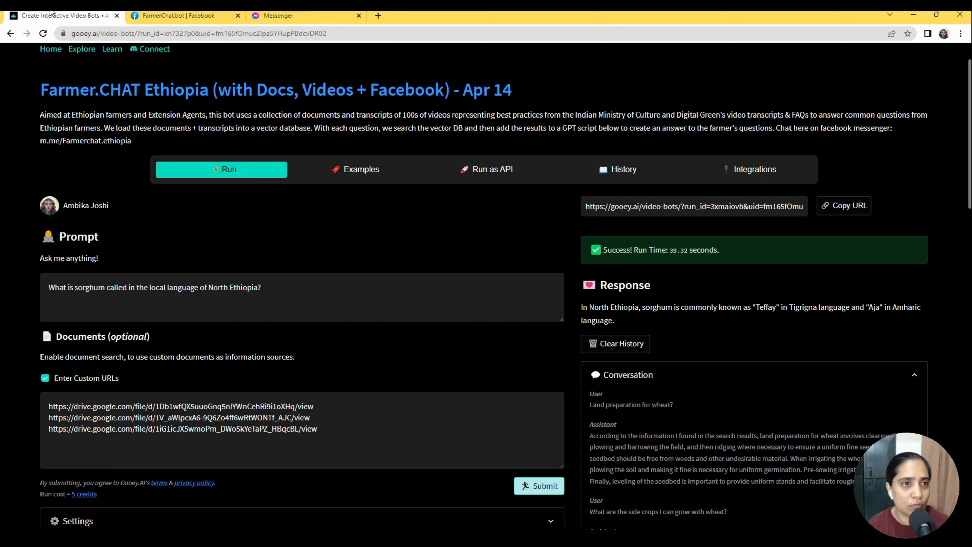
{"action": "left_click", "coordinate": [62, 16]}
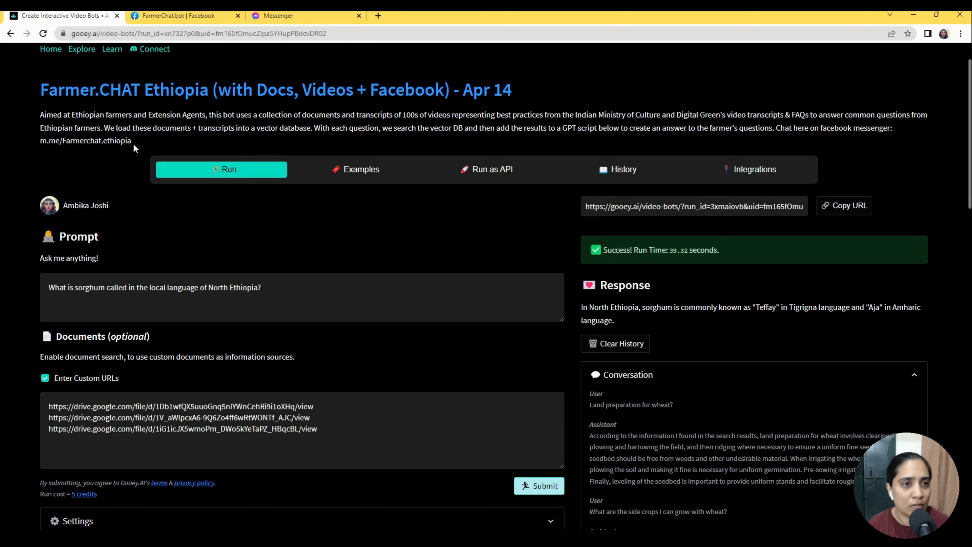
{"action": "left_click_drag", "start_coordinate": [132, 140], "coordinate": [34, 140]}
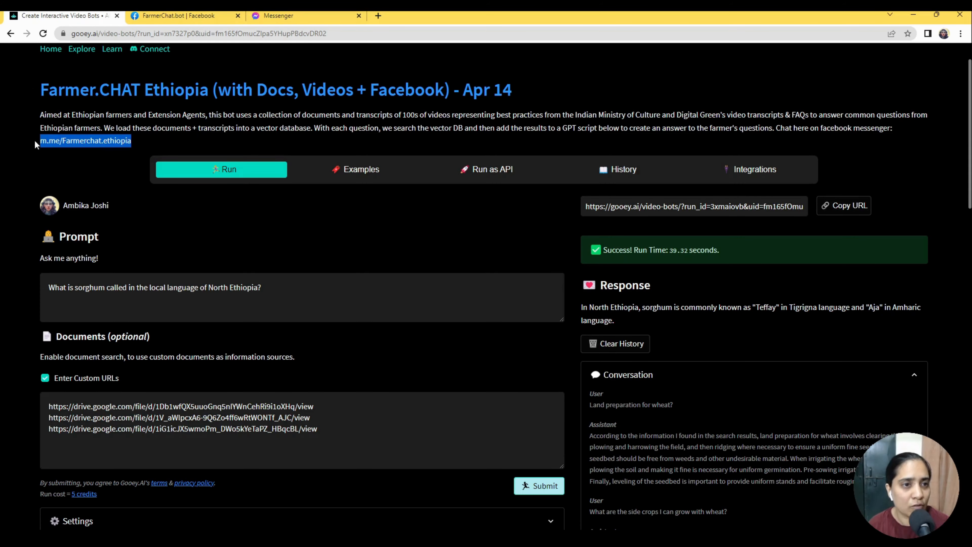
Step: Switch to Facebook and view the list of pages available to manage, keeping FarmerChat.bot selected
{"action": "left_click", "coordinate": [164, 16]}
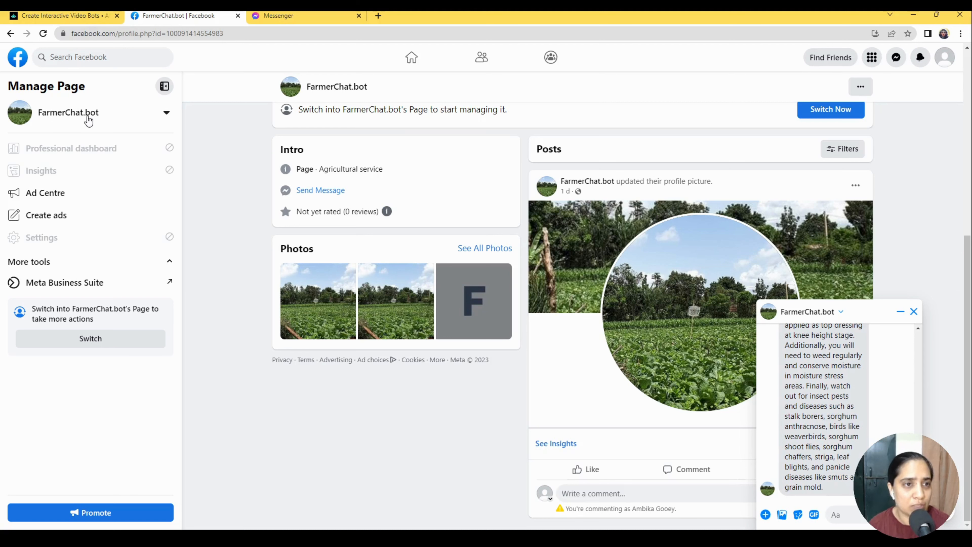
{"action": "left_click", "coordinate": [99, 114]}
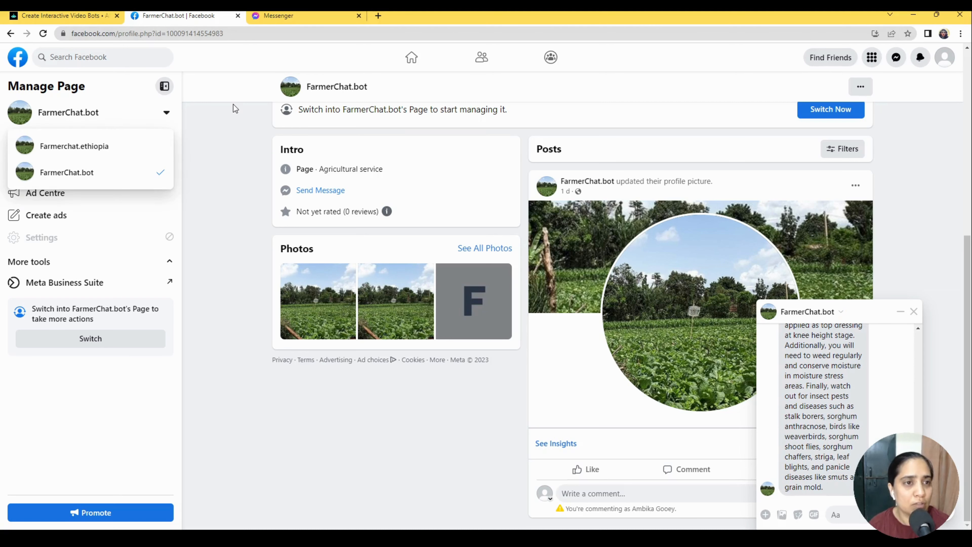
{"action": "left_click", "coordinate": [236, 165]}
Step: Switch to Messenger and open the bot's direct chat link m.me/FarmerChat.bot, comparing it with the chat on the Facebook page
{"action": "left_click", "coordinate": [295, 14]}
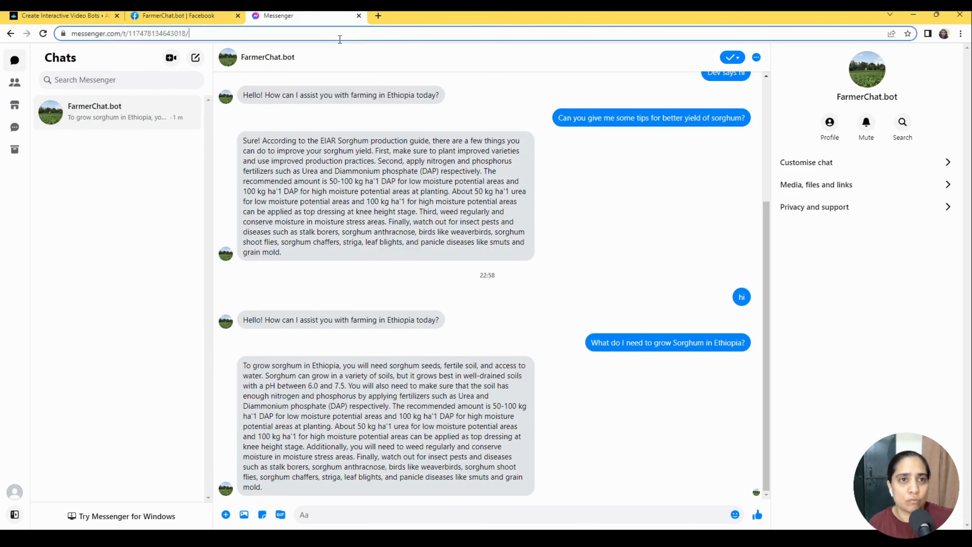
{"action": "left_click", "coordinate": [359, 39]}
{"action": "type", "text": "m.me"}
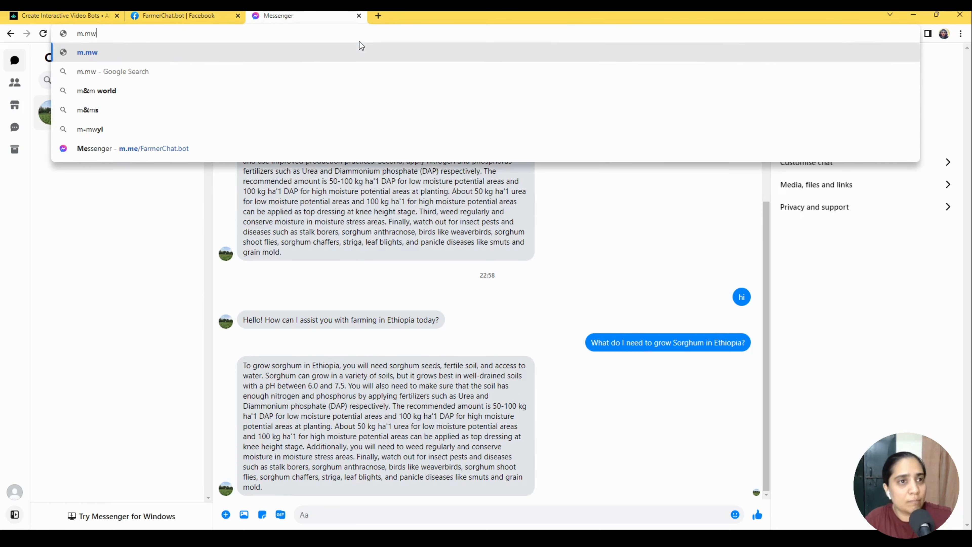
{"action": "type", "text": "/"}
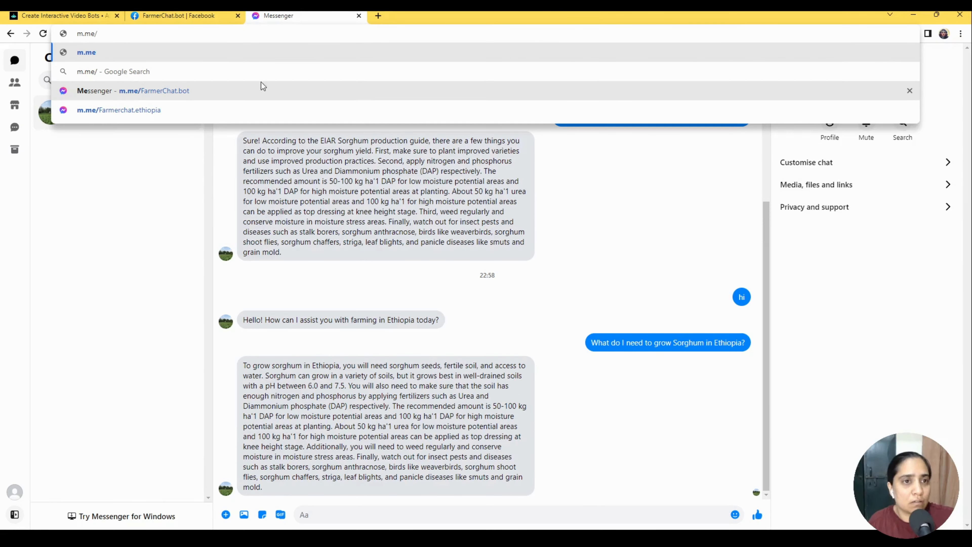
{"action": "left_click", "coordinate": [140, 94]}
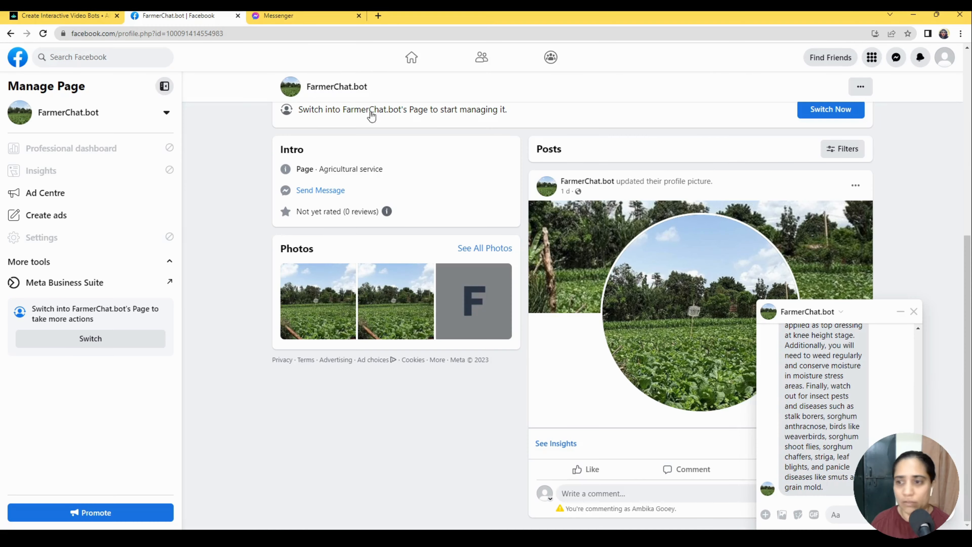
{"action": "left_click", "coordinate": [180, 15]}
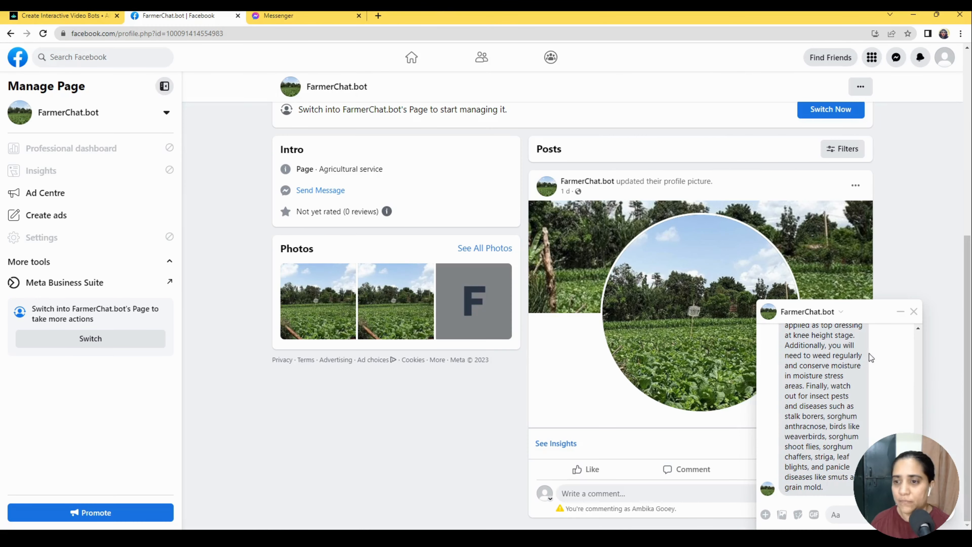
{"action": "left_click", "coordinate": [351, 14]}
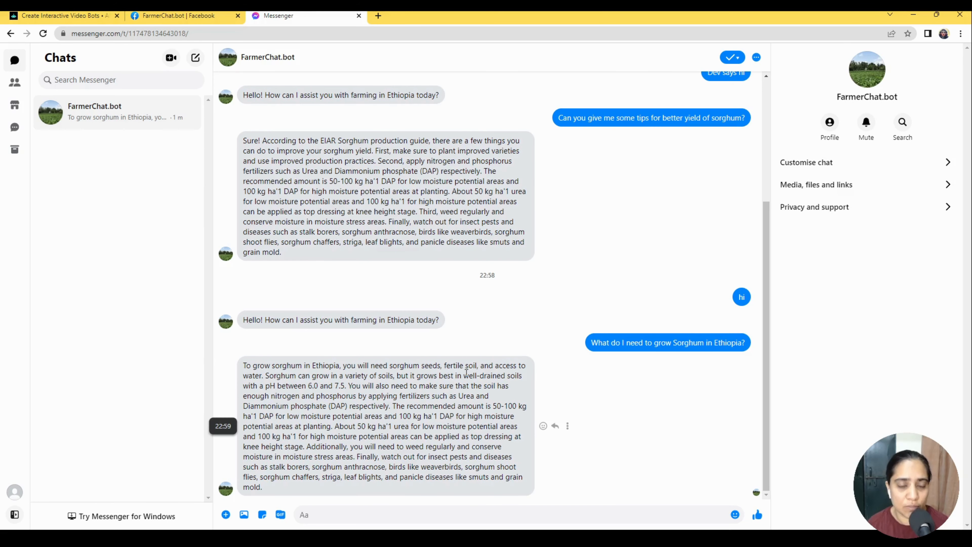